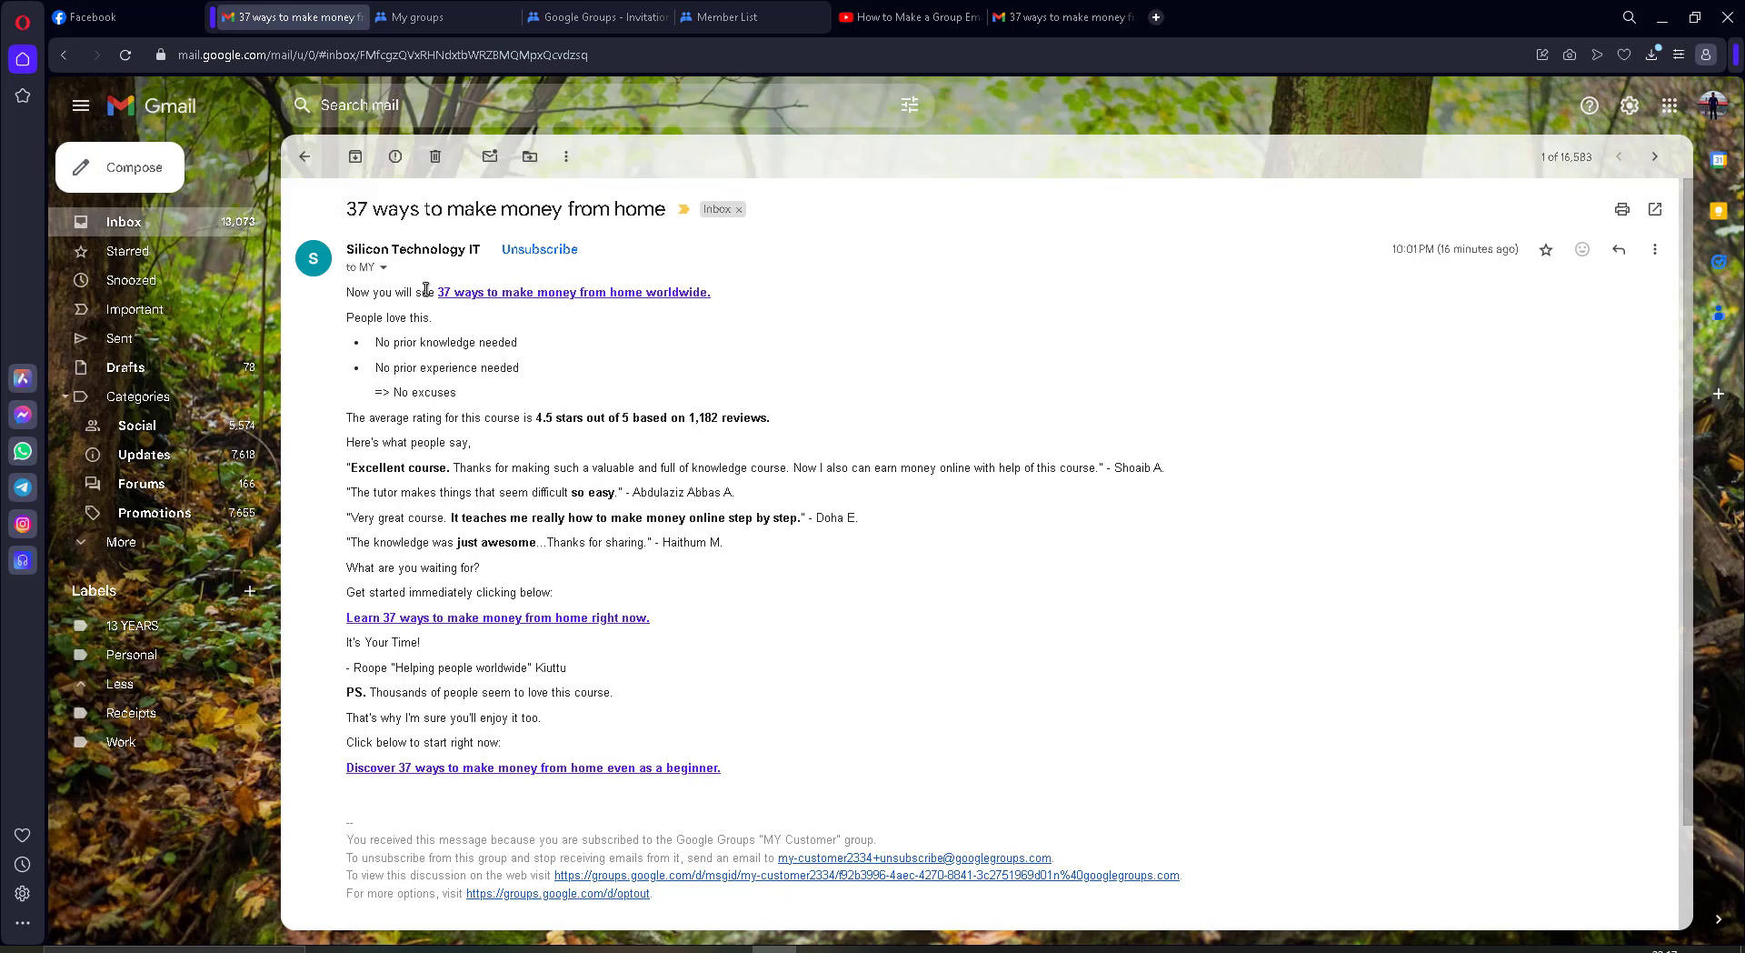
Step: Inspect the group message's full sender and mailing-list details, then dismiss them
{"action": "left_click", "coordinate": [383, 267]}
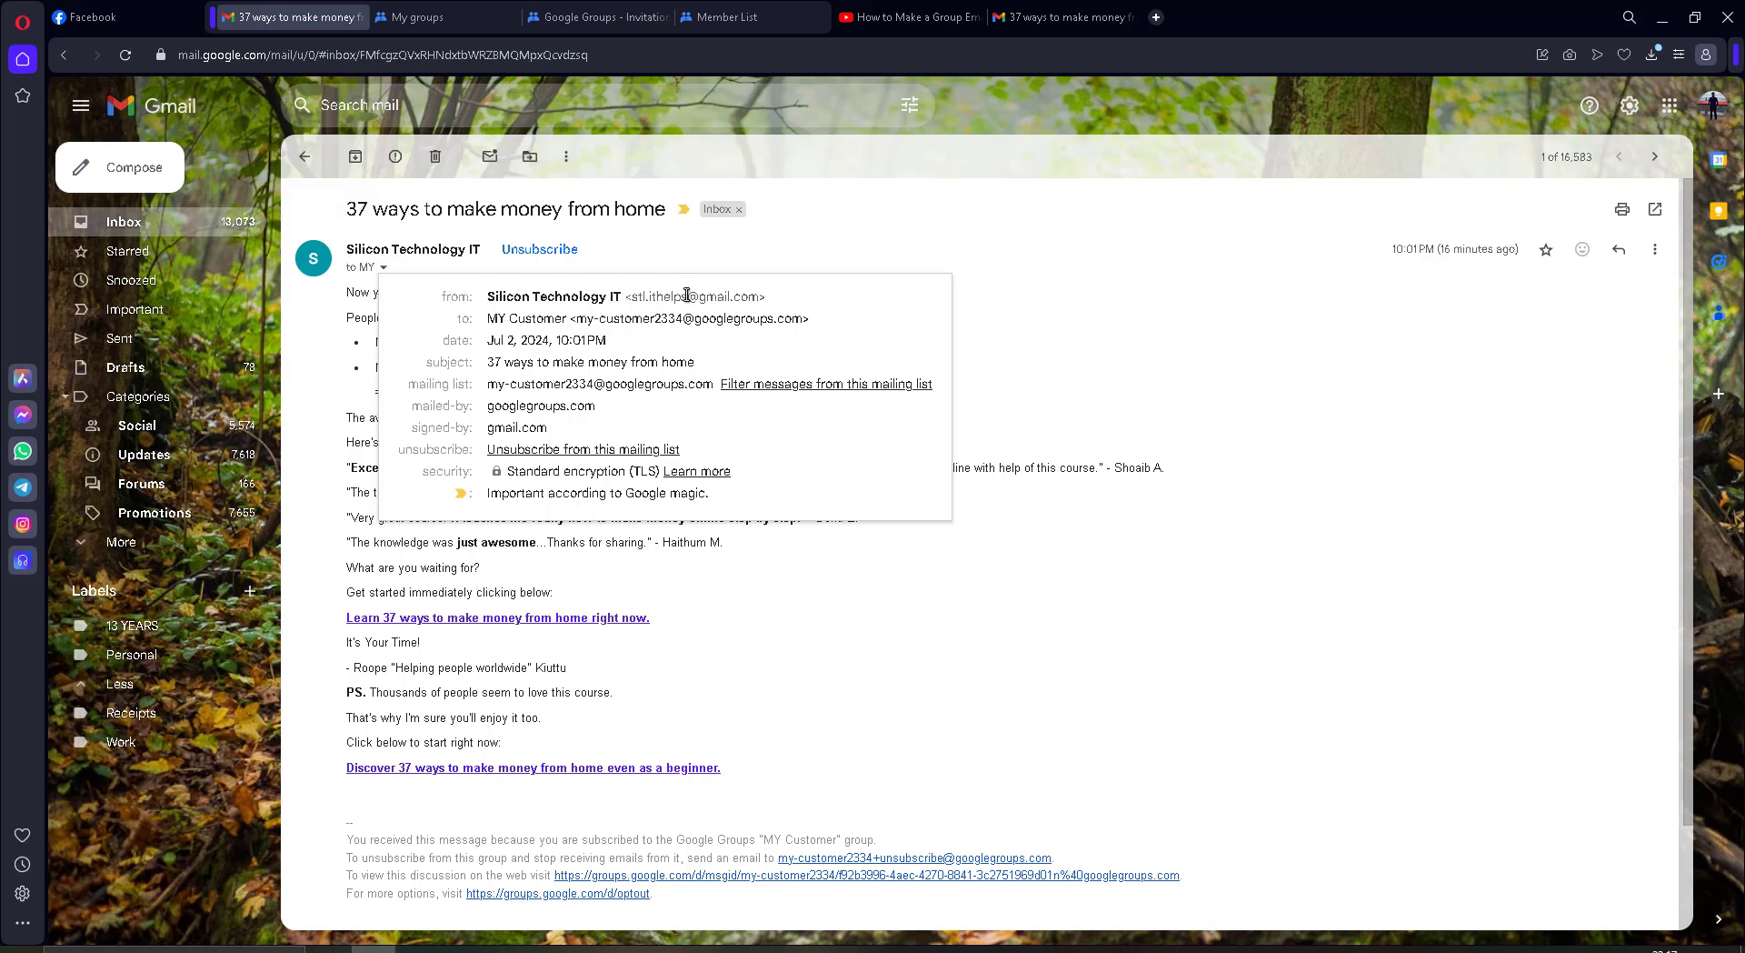
{"action": "left_click", "coordinate": [816, 260]}
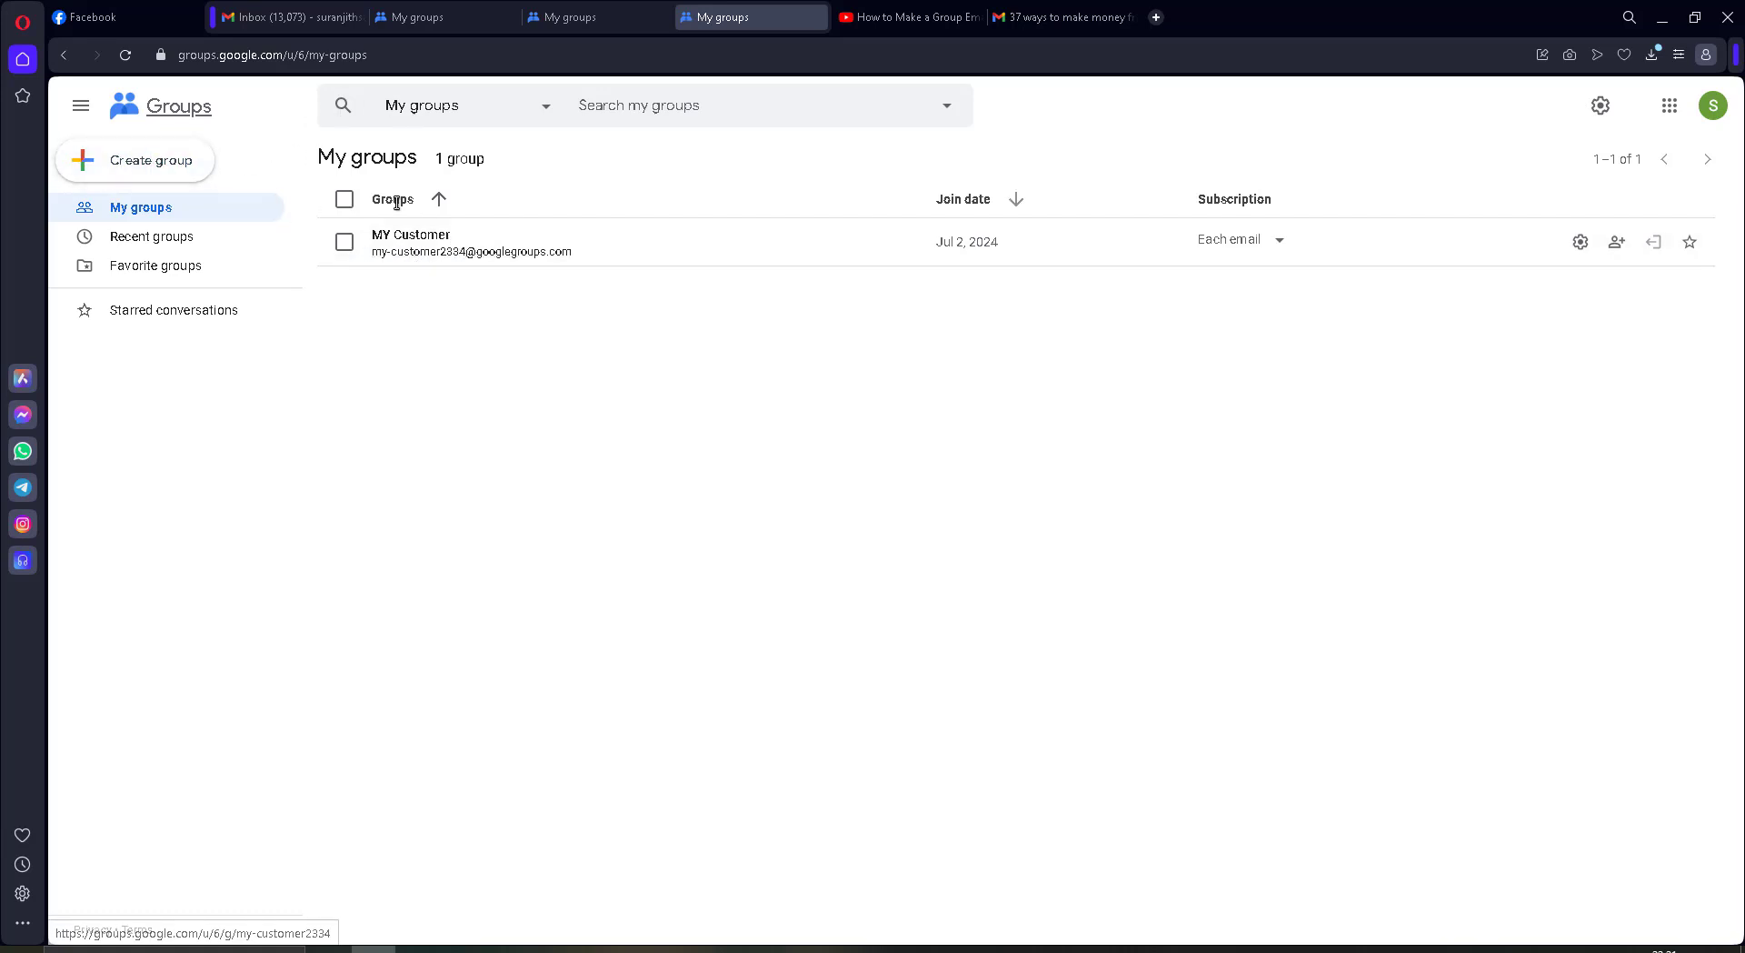
Step: Start a new group named 'ICT Students' with email address ict-students23456
{"action": "left_click", "coordinate": [179, 169]}
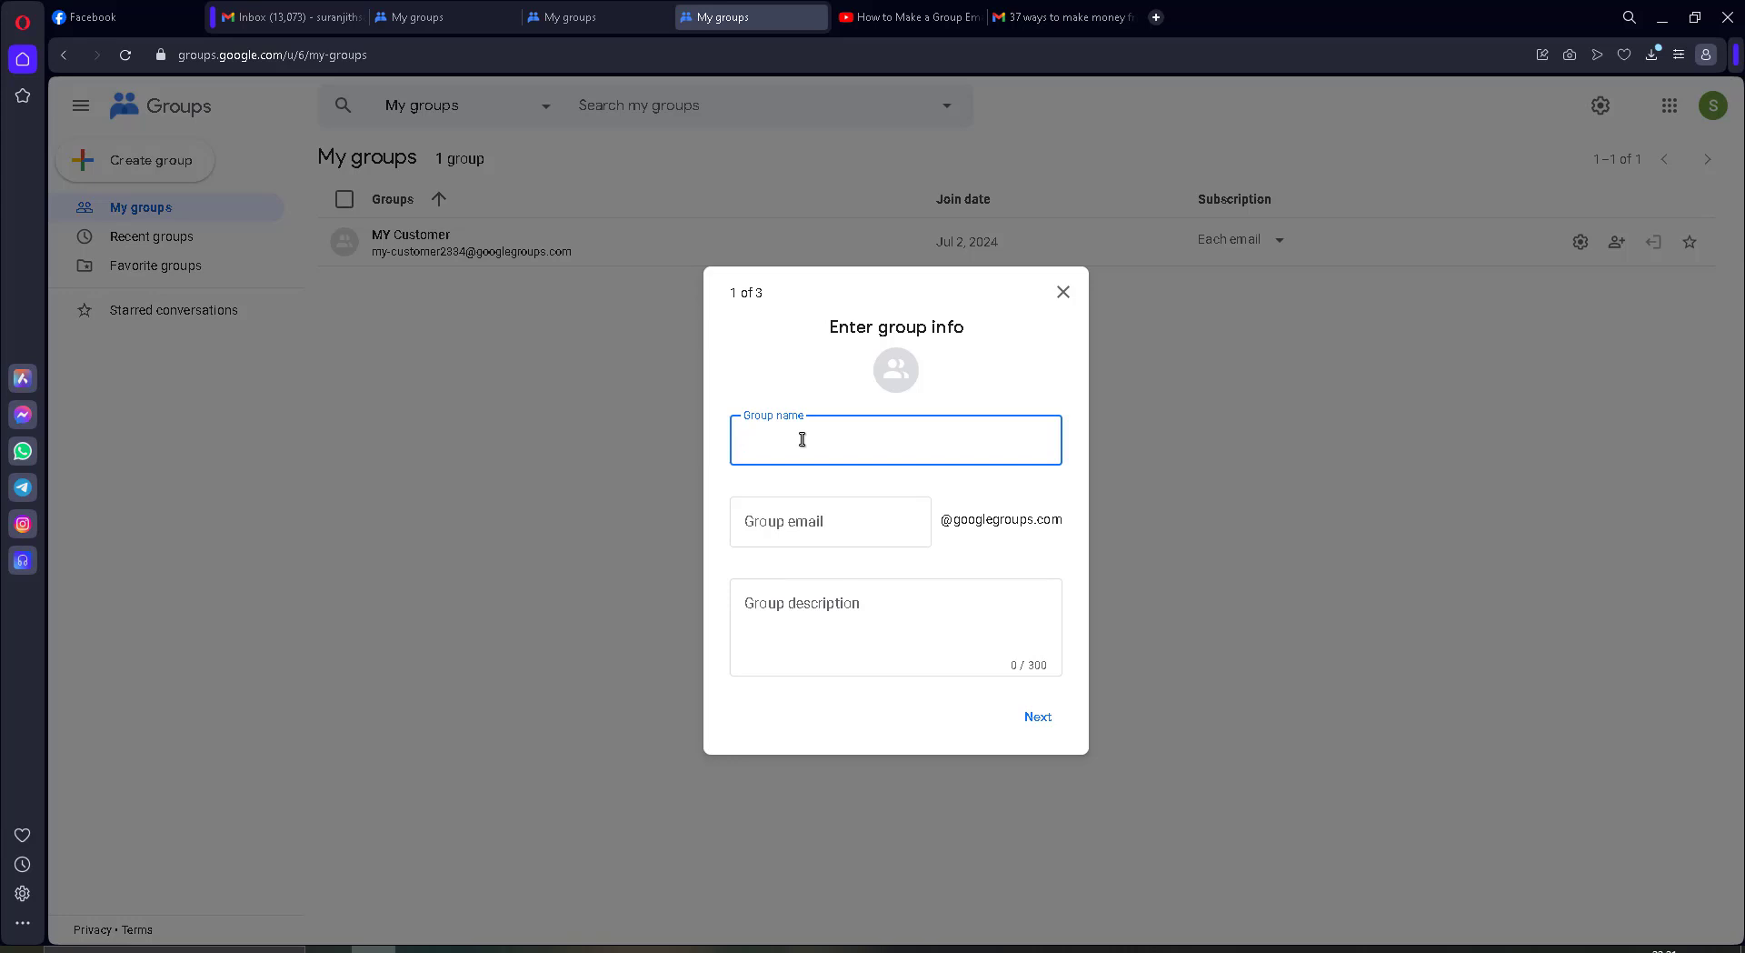
{"action": "type", "text": "ICT St"}
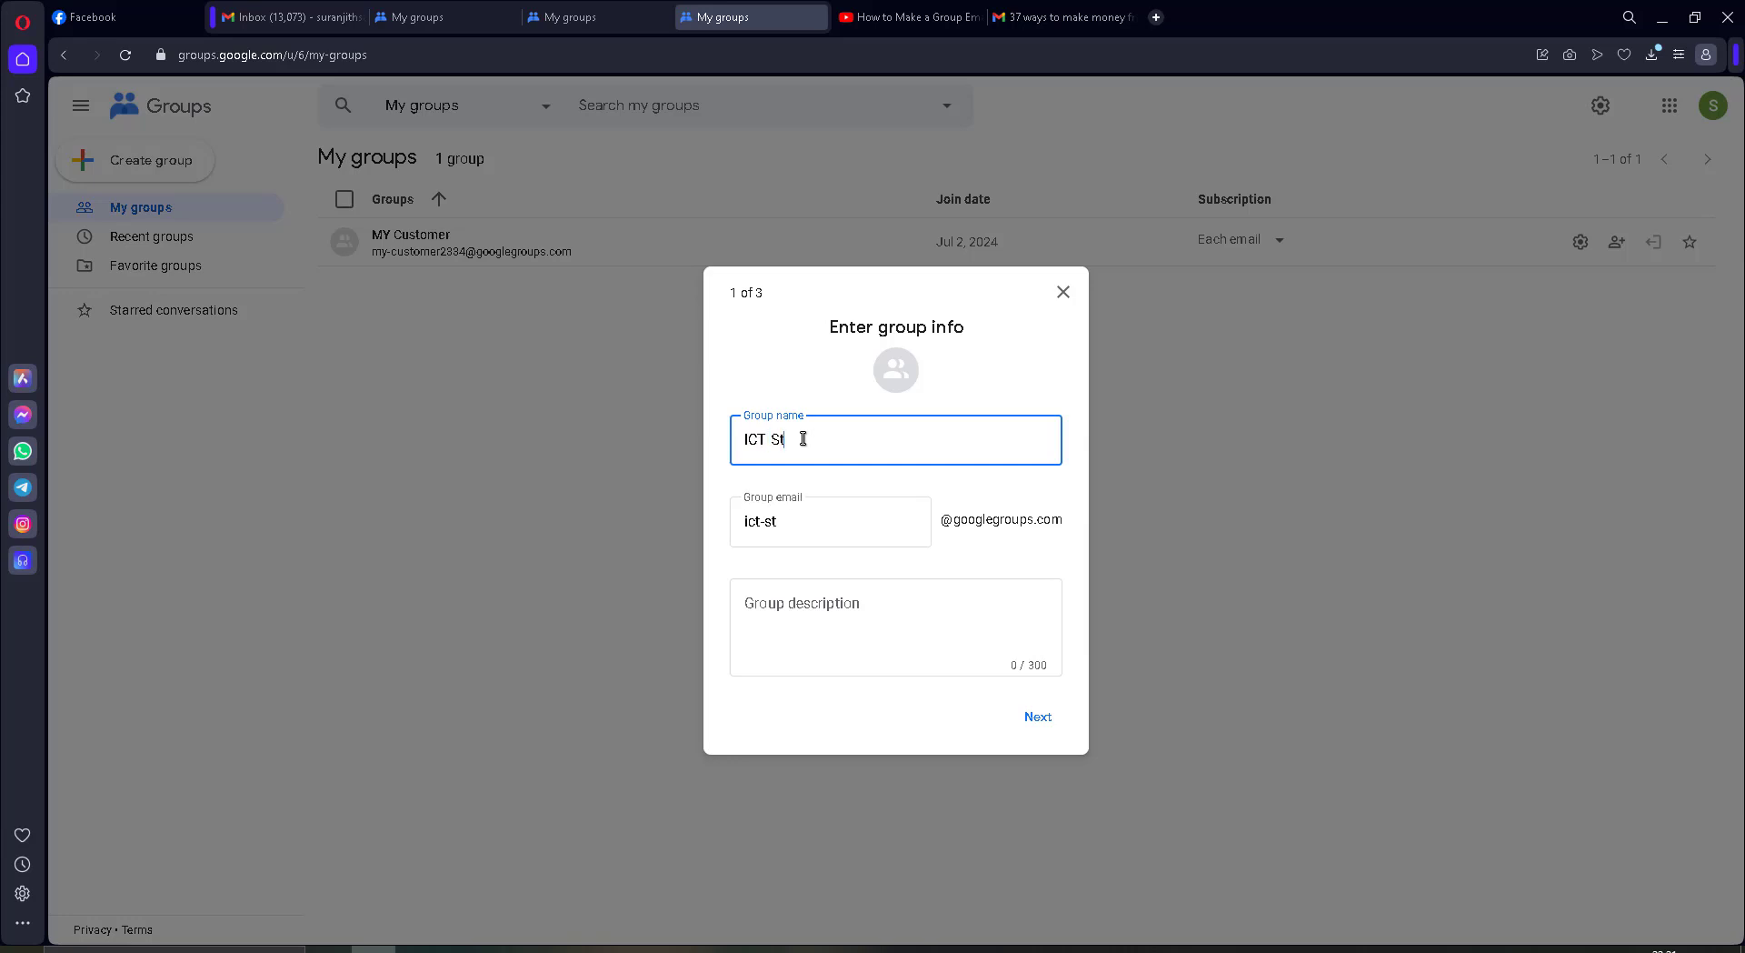
{"action": "type", "text": "udents"}
{"action": "left_click", "coordinate": [826, 529]}
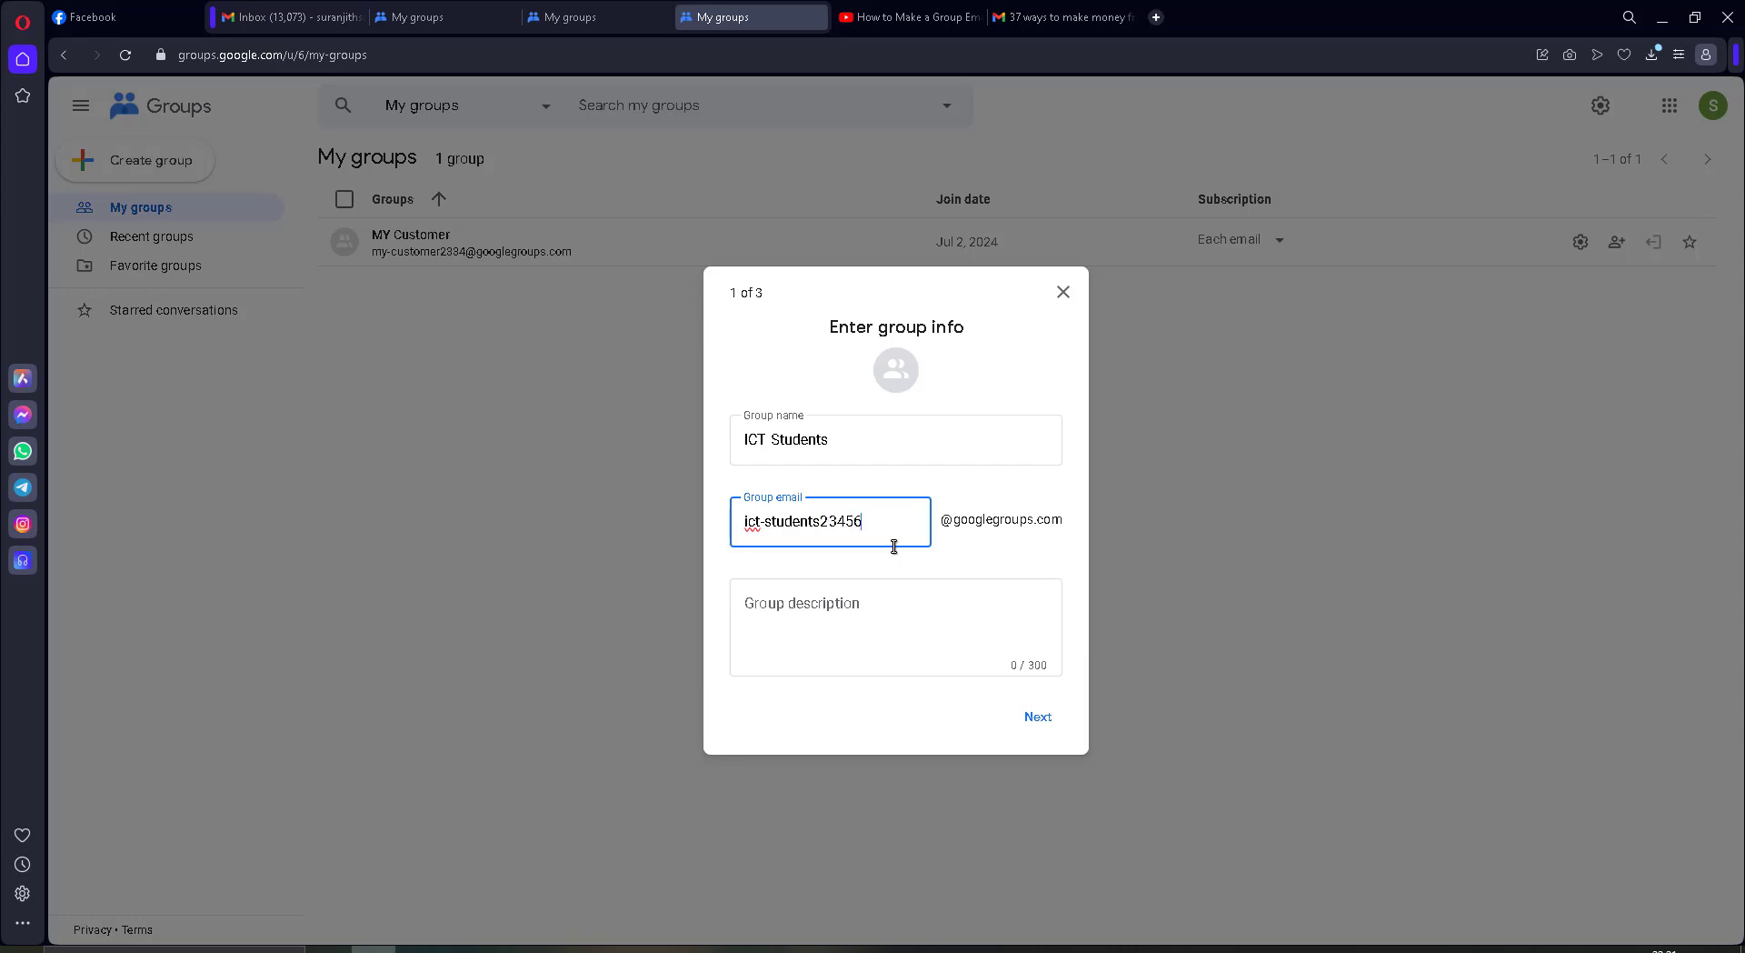
{"action": "left_click", "coordinate": [1037, 716]}
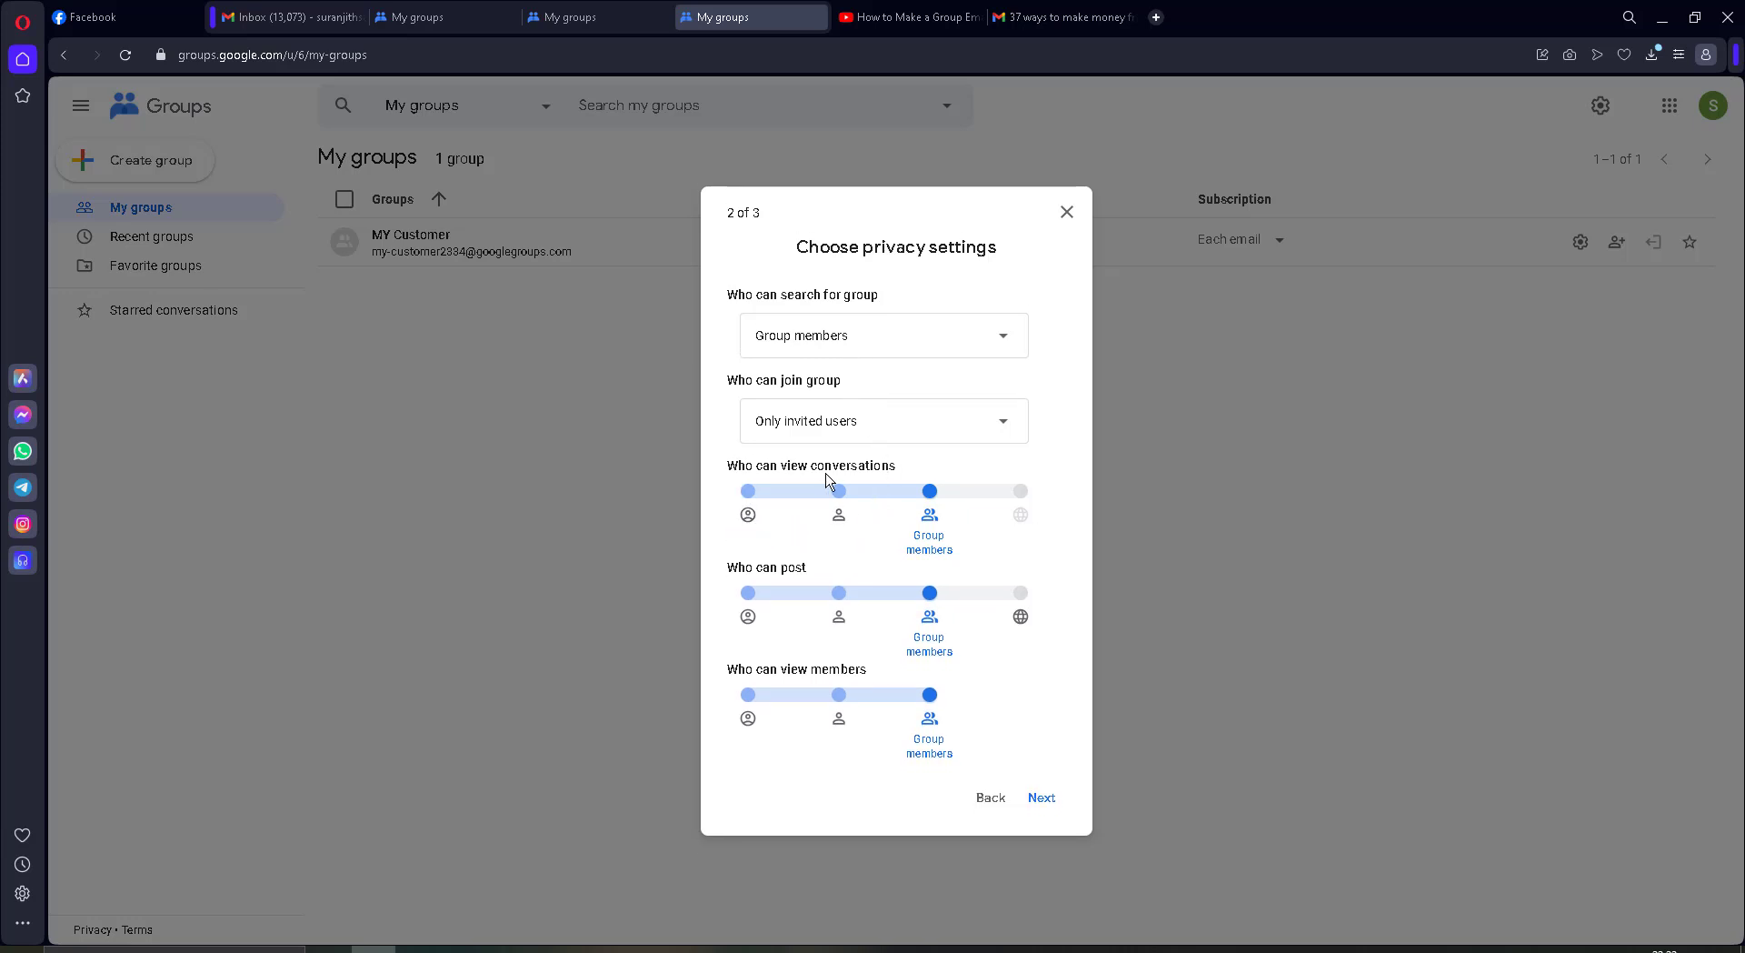
Step: Restrict viewing conversations, posting and viewing members to group owners only
{"action": "left_click", "coordinate": [753, 516]}
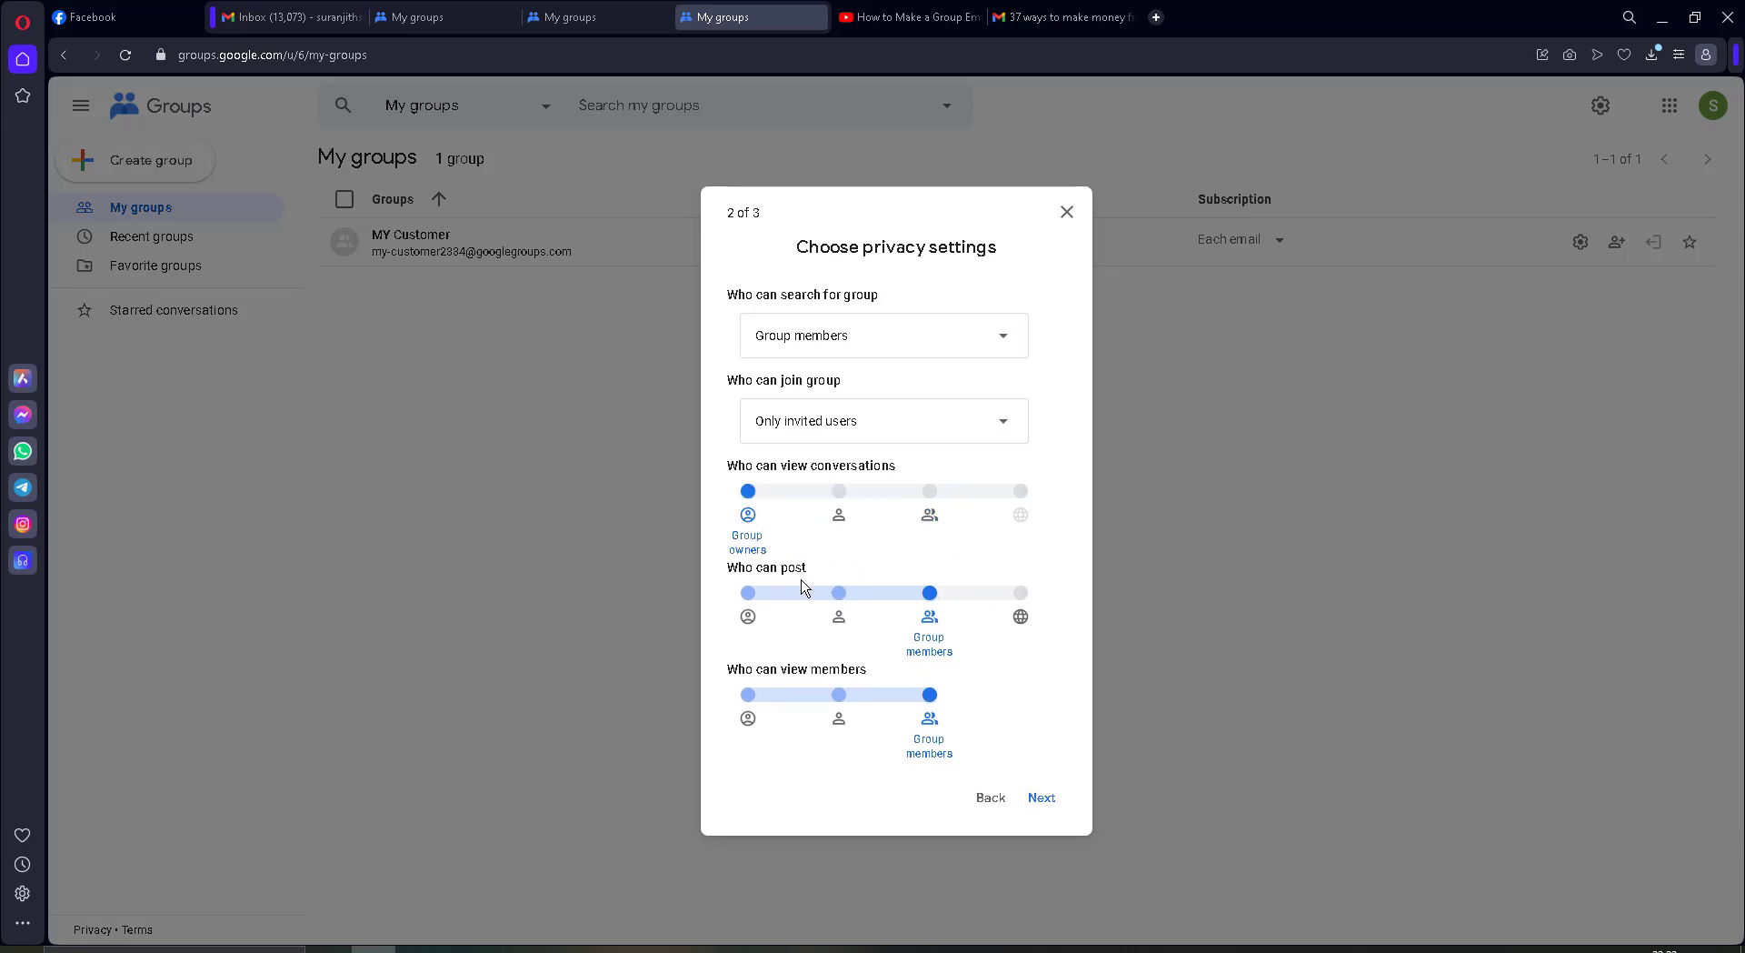
{"action": "left_click", "coordinate": [748, 620]}
{"action": "left_click", "coordinate": [753, 705]}
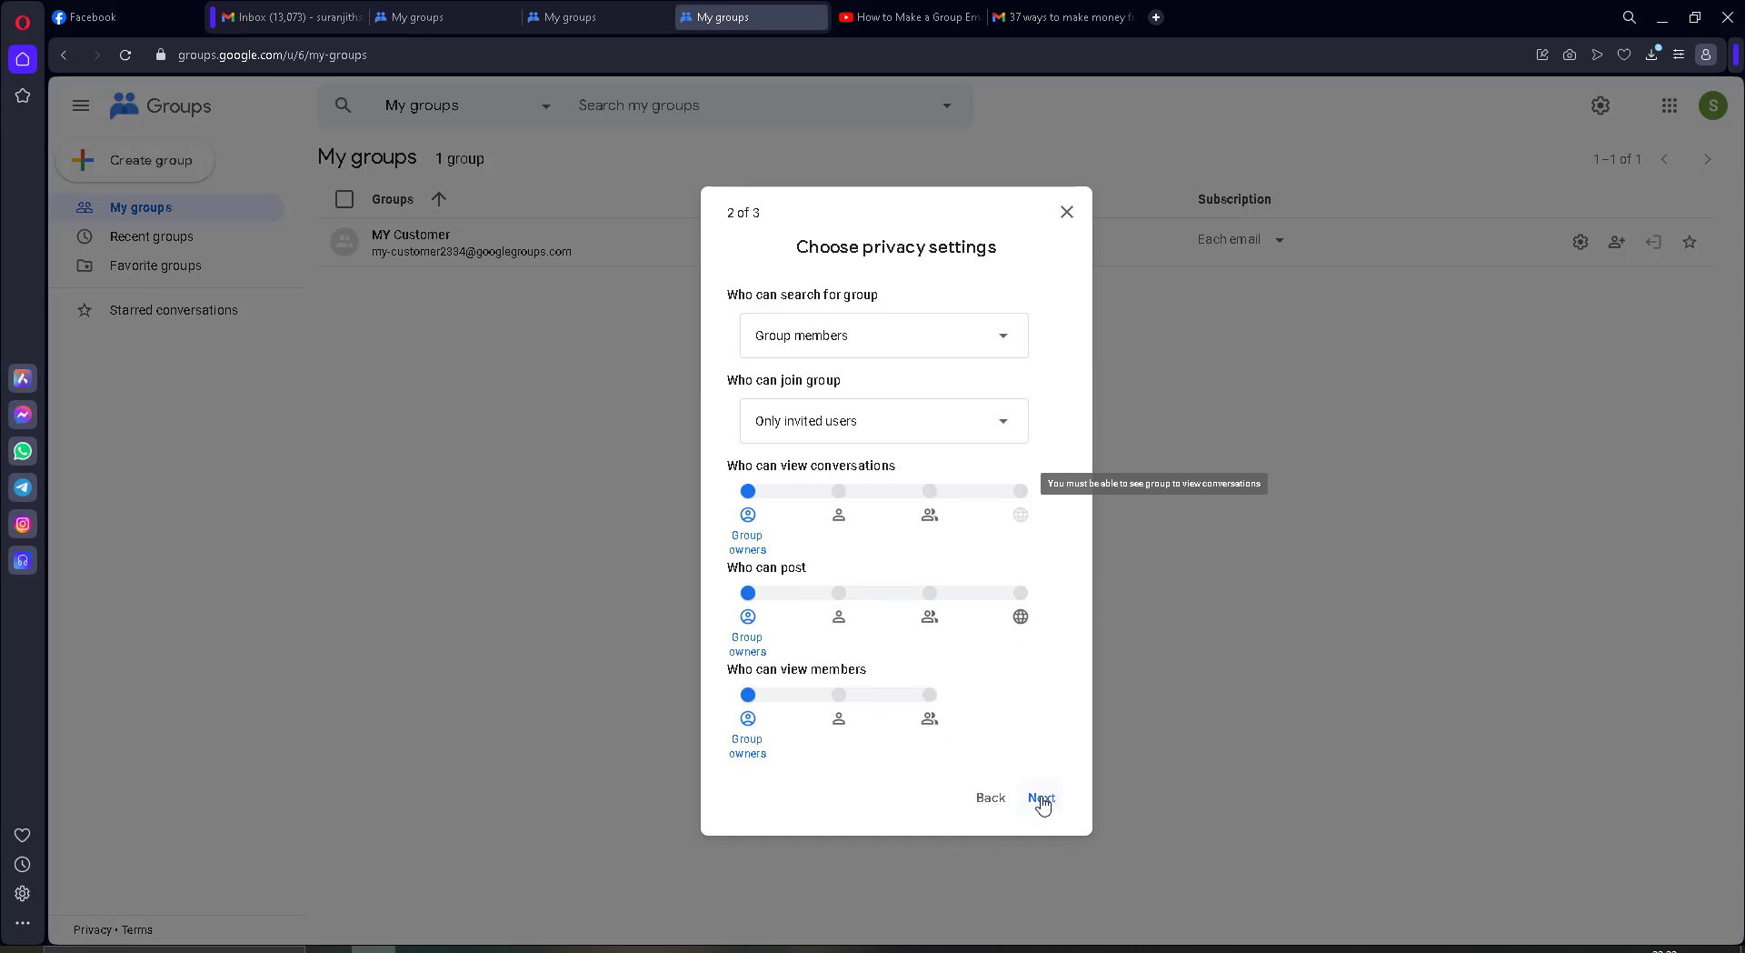
{"action": "left_click", "coordinate": [1041, 798]}
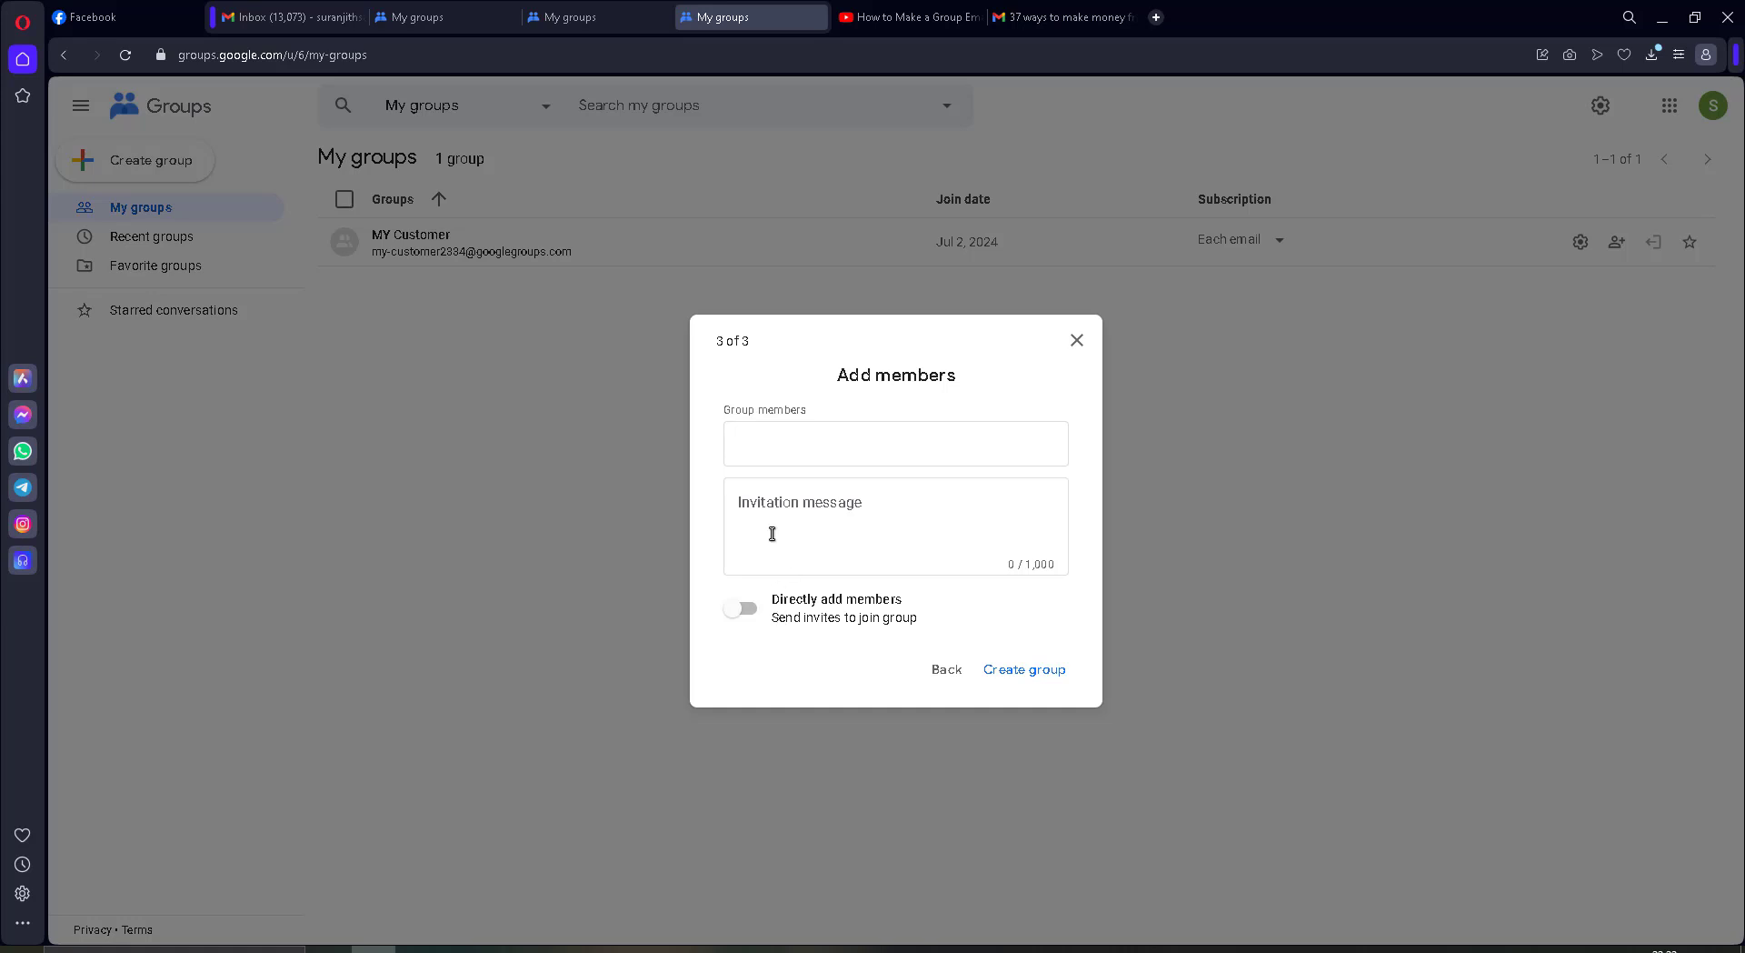
Step: Directly add two suggested contacts as group members and submit the group creation
{"action": "left_click", "coordinate": [744, 609]}
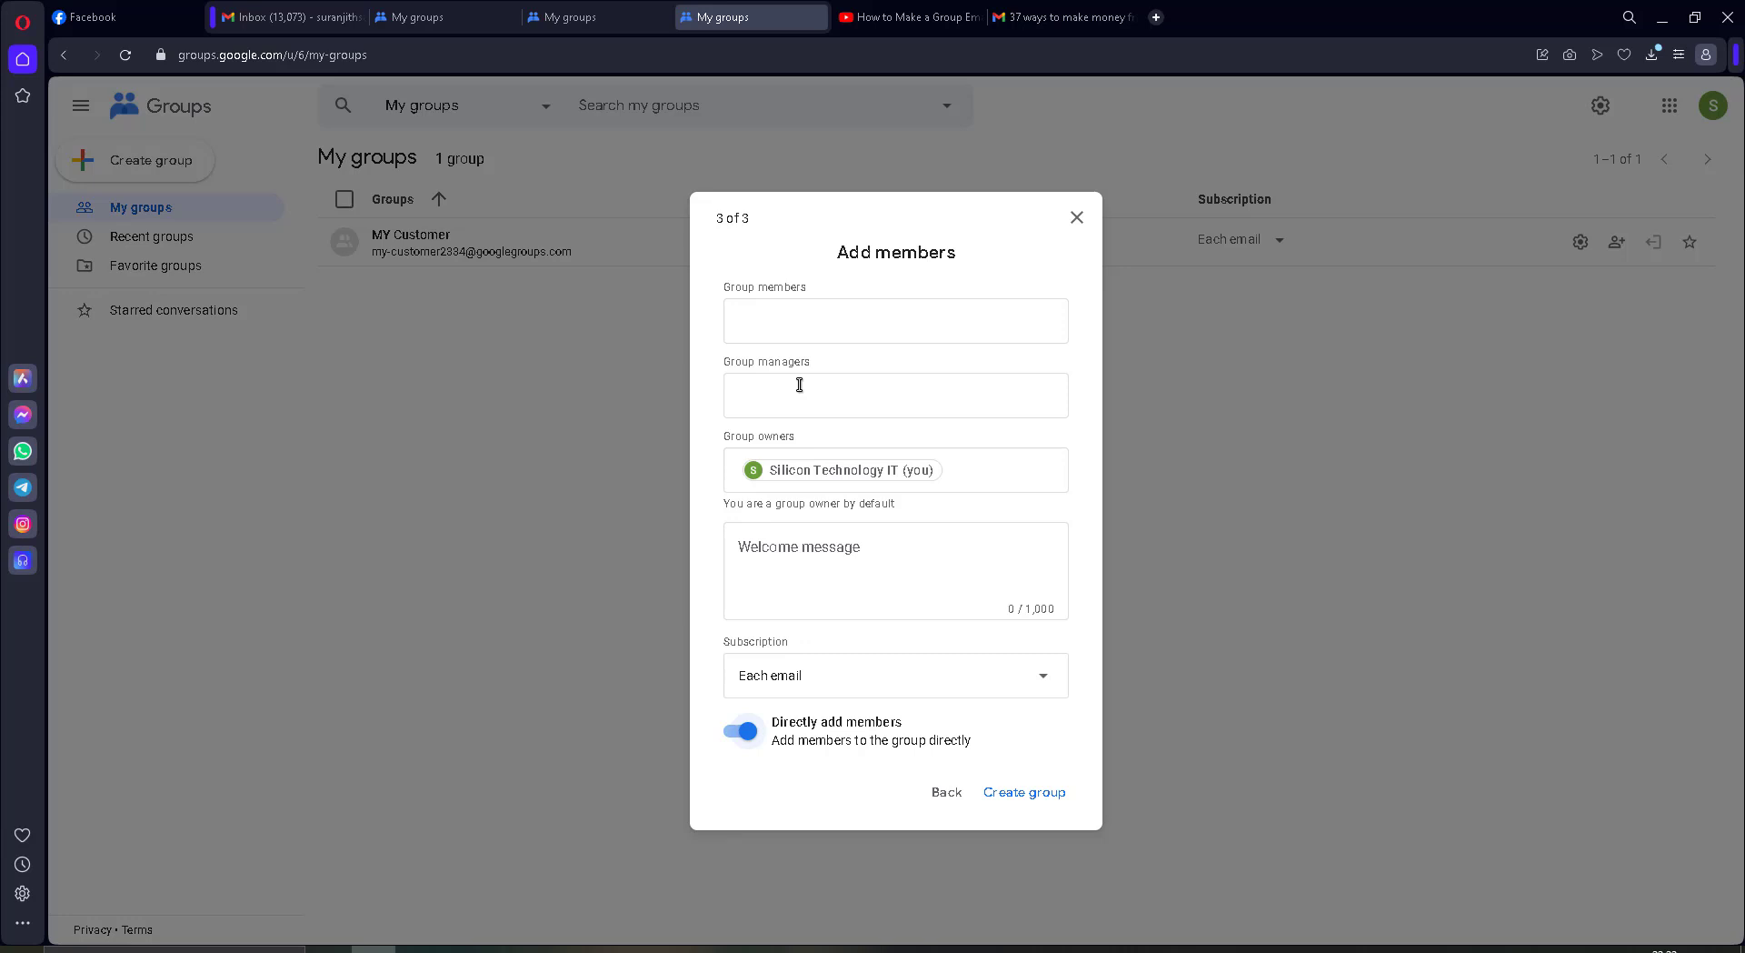
{"action": "left_click", "coordinate": [789, 330]}
{"action": "type", "text": "s"}
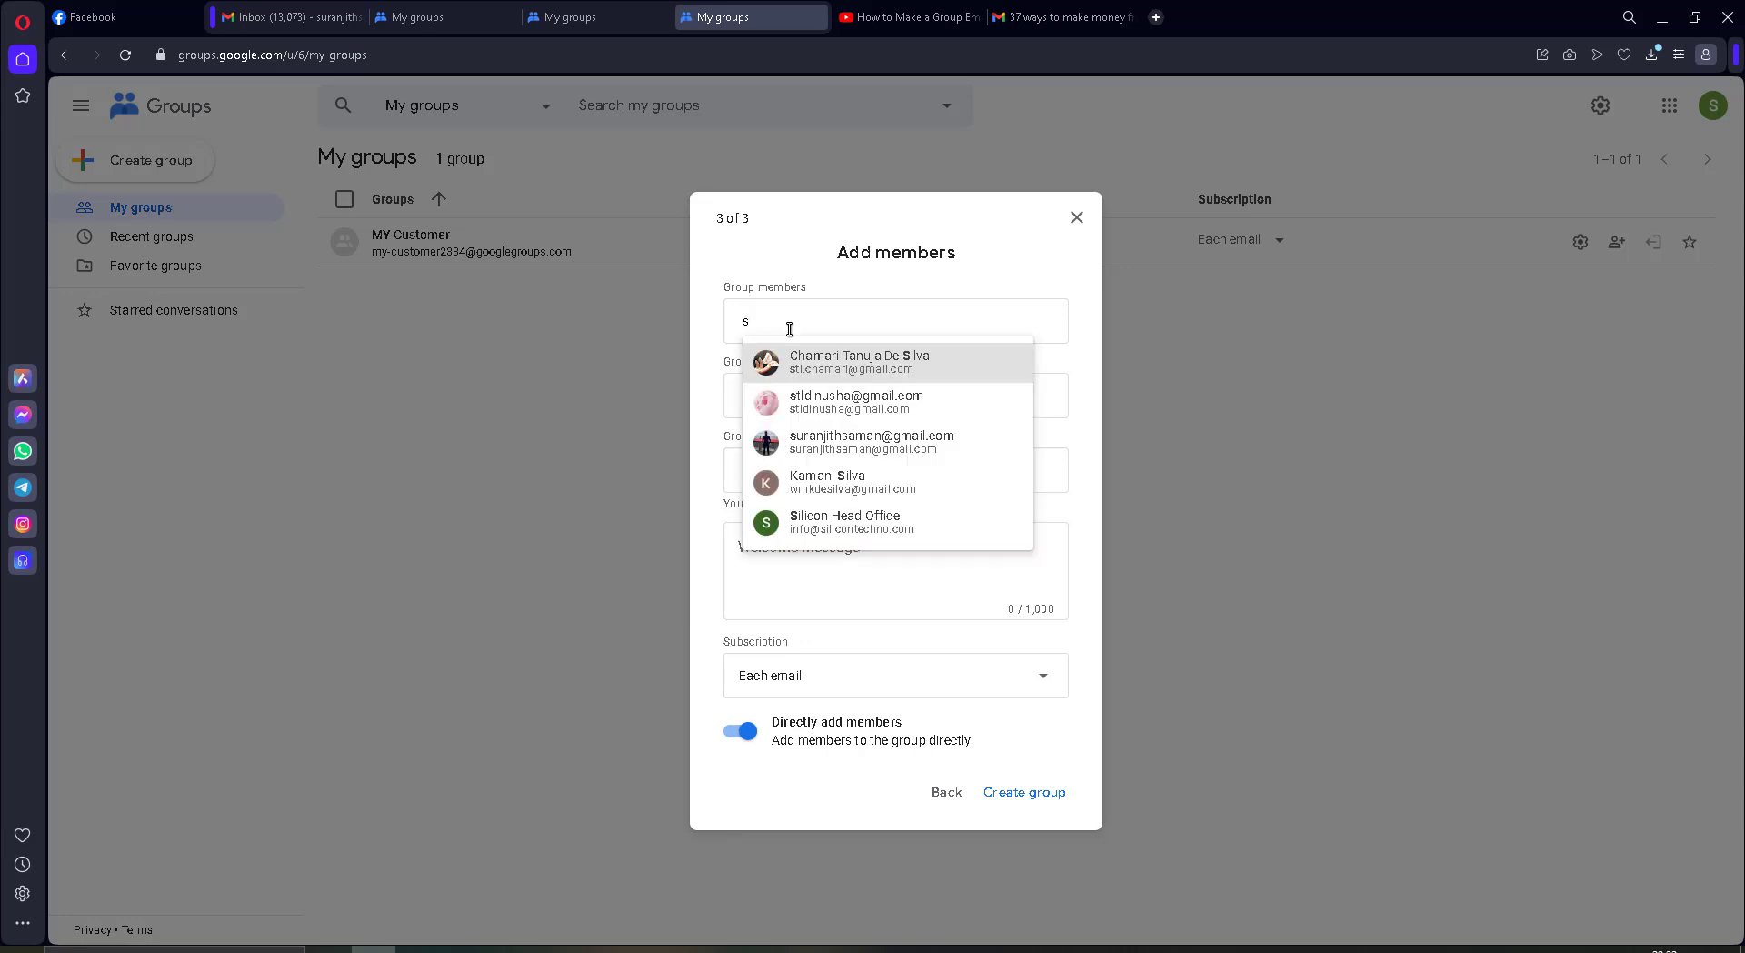
{"action": "left_click", "coordinate": [822, 433]}
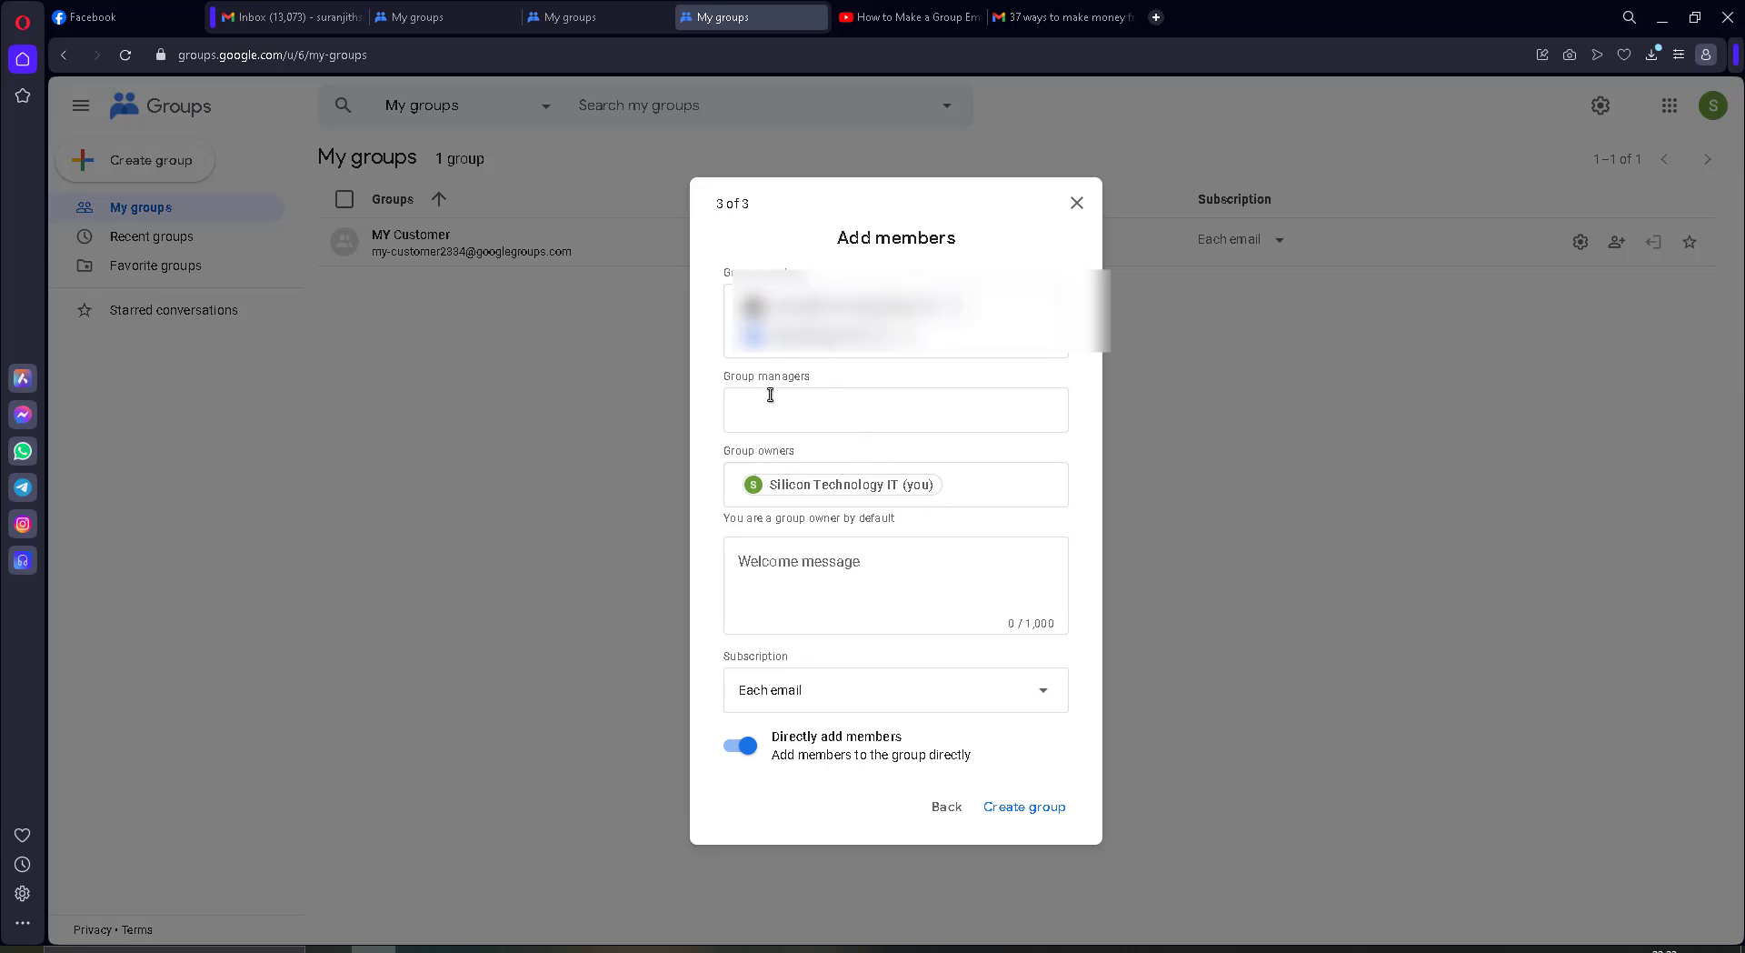
{"action": "left_click", "coordinate": [738, 752]}
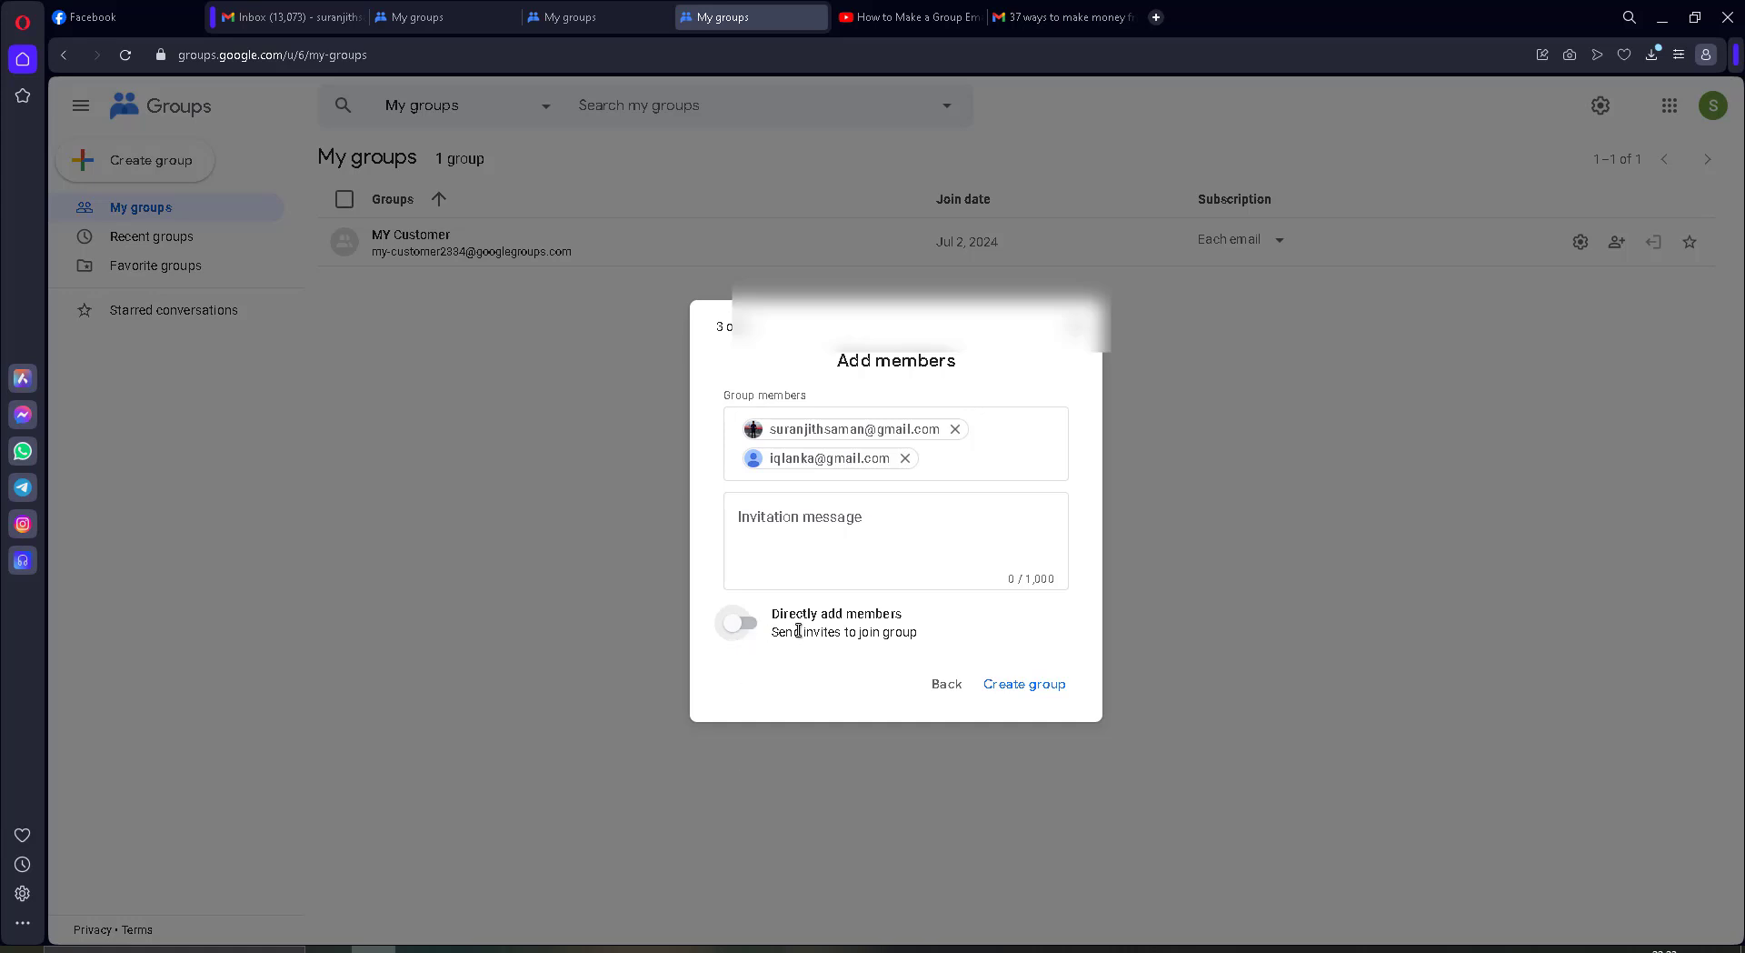
{"action": "left_click", "coordinate": [747, 627]}
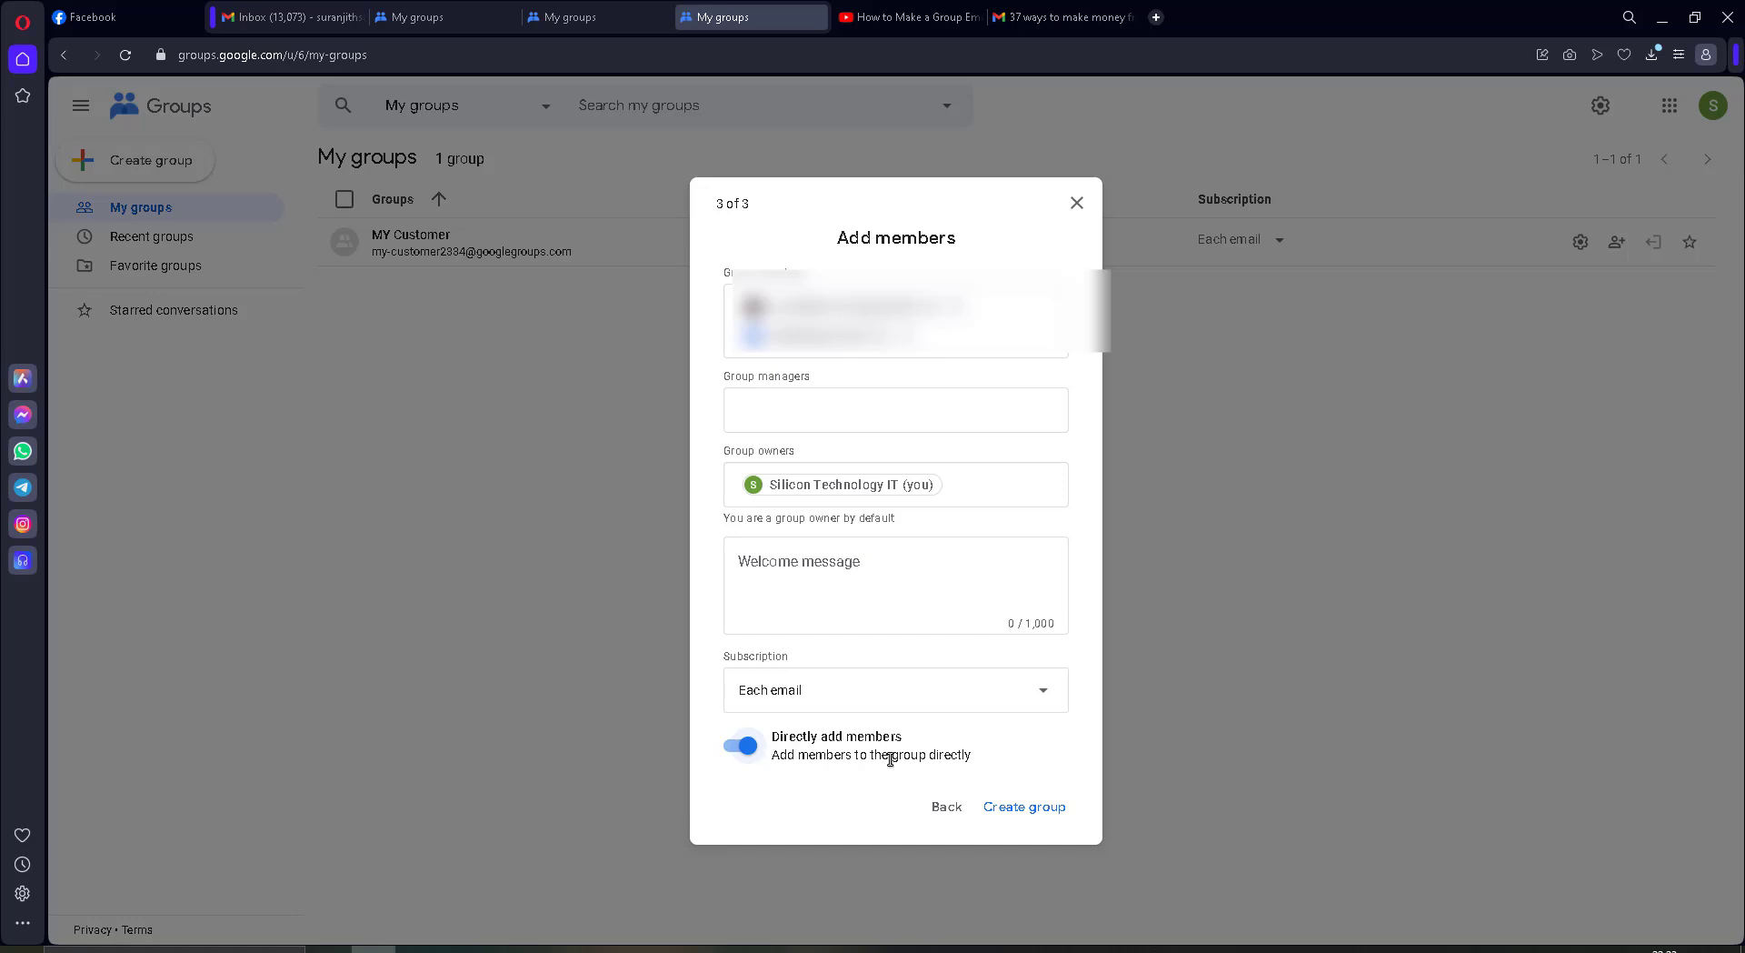
{"action": "left_click", "coordinate": [1026, 807]}
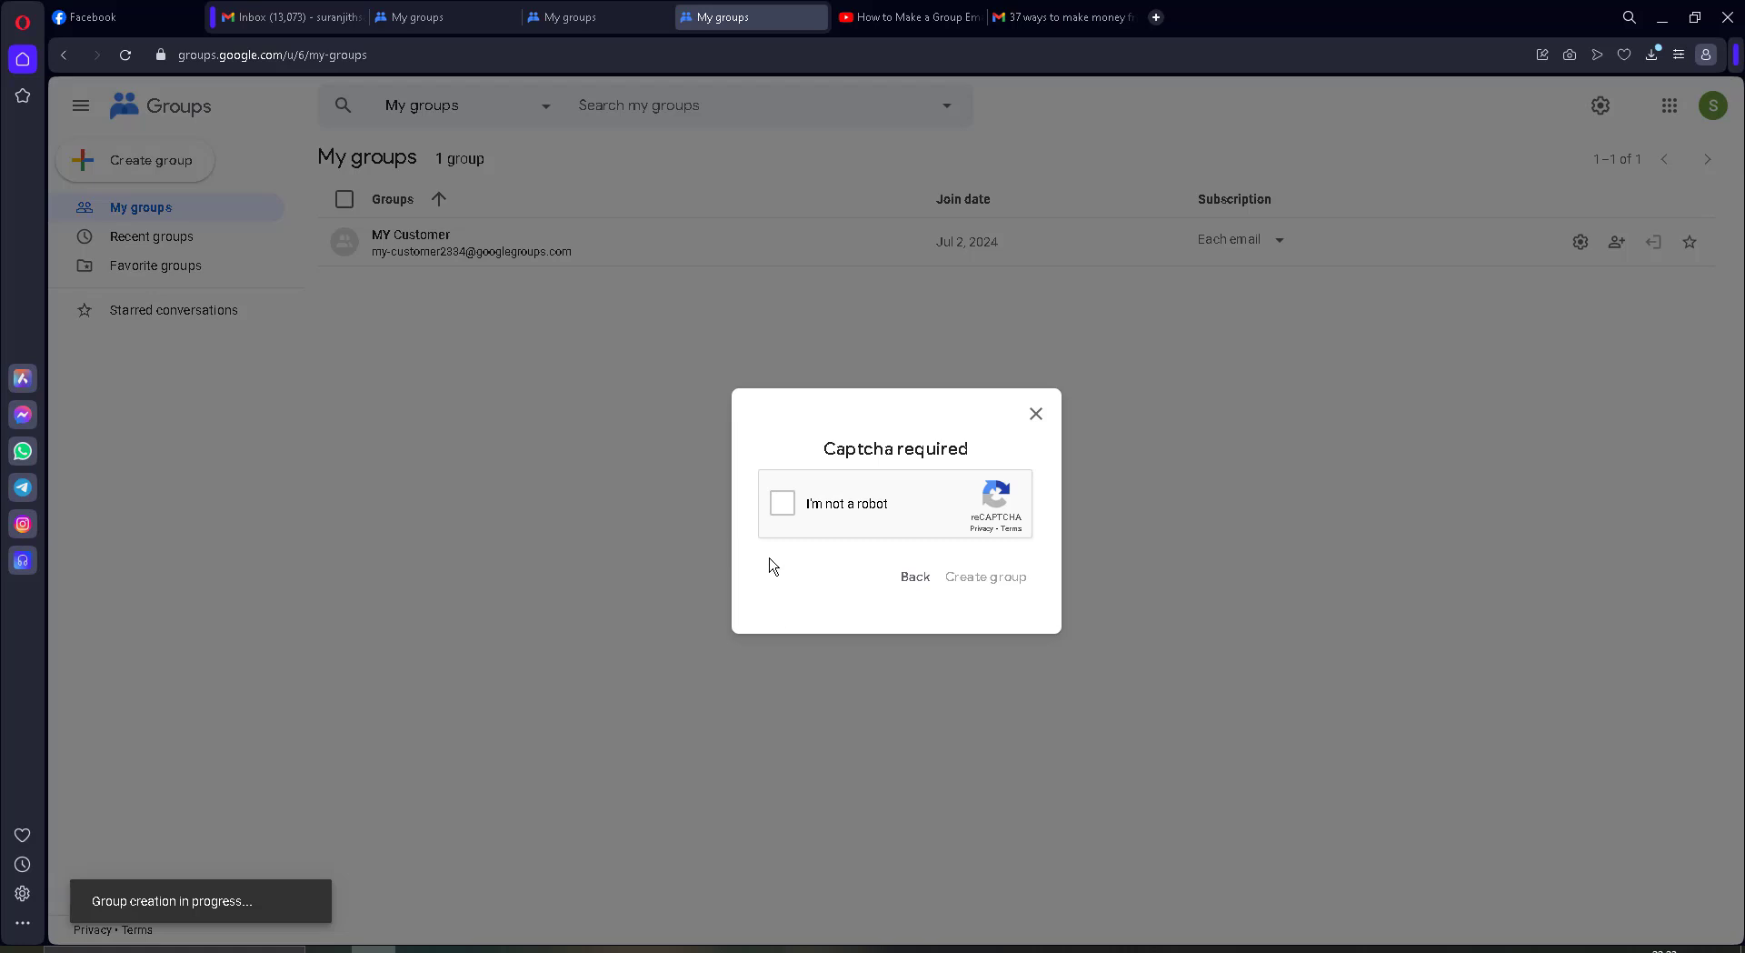
Step: Pass the reCAPTCHA check, finish creating the group, and go to ICT Students
{"action": "left_click", "coordinate": [787, 517]}
{"action": "left_click", "coordinate": [991, 586]}
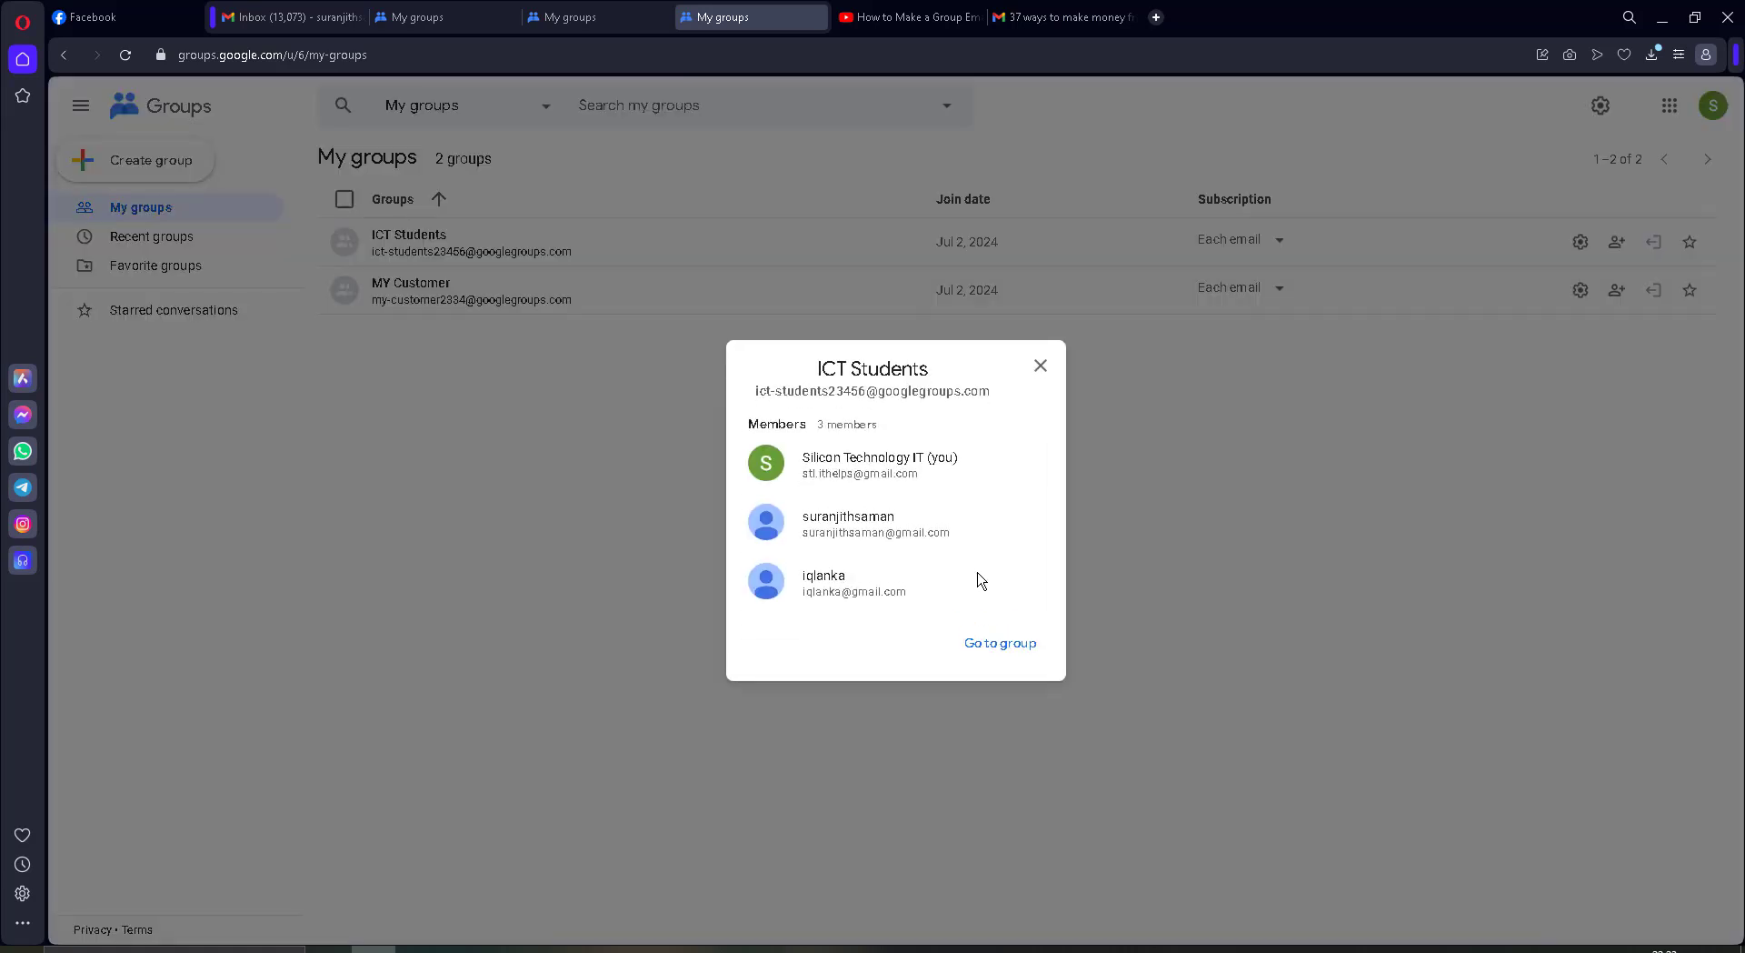
{"action": "left_click", "coordinate": [995, 645]}
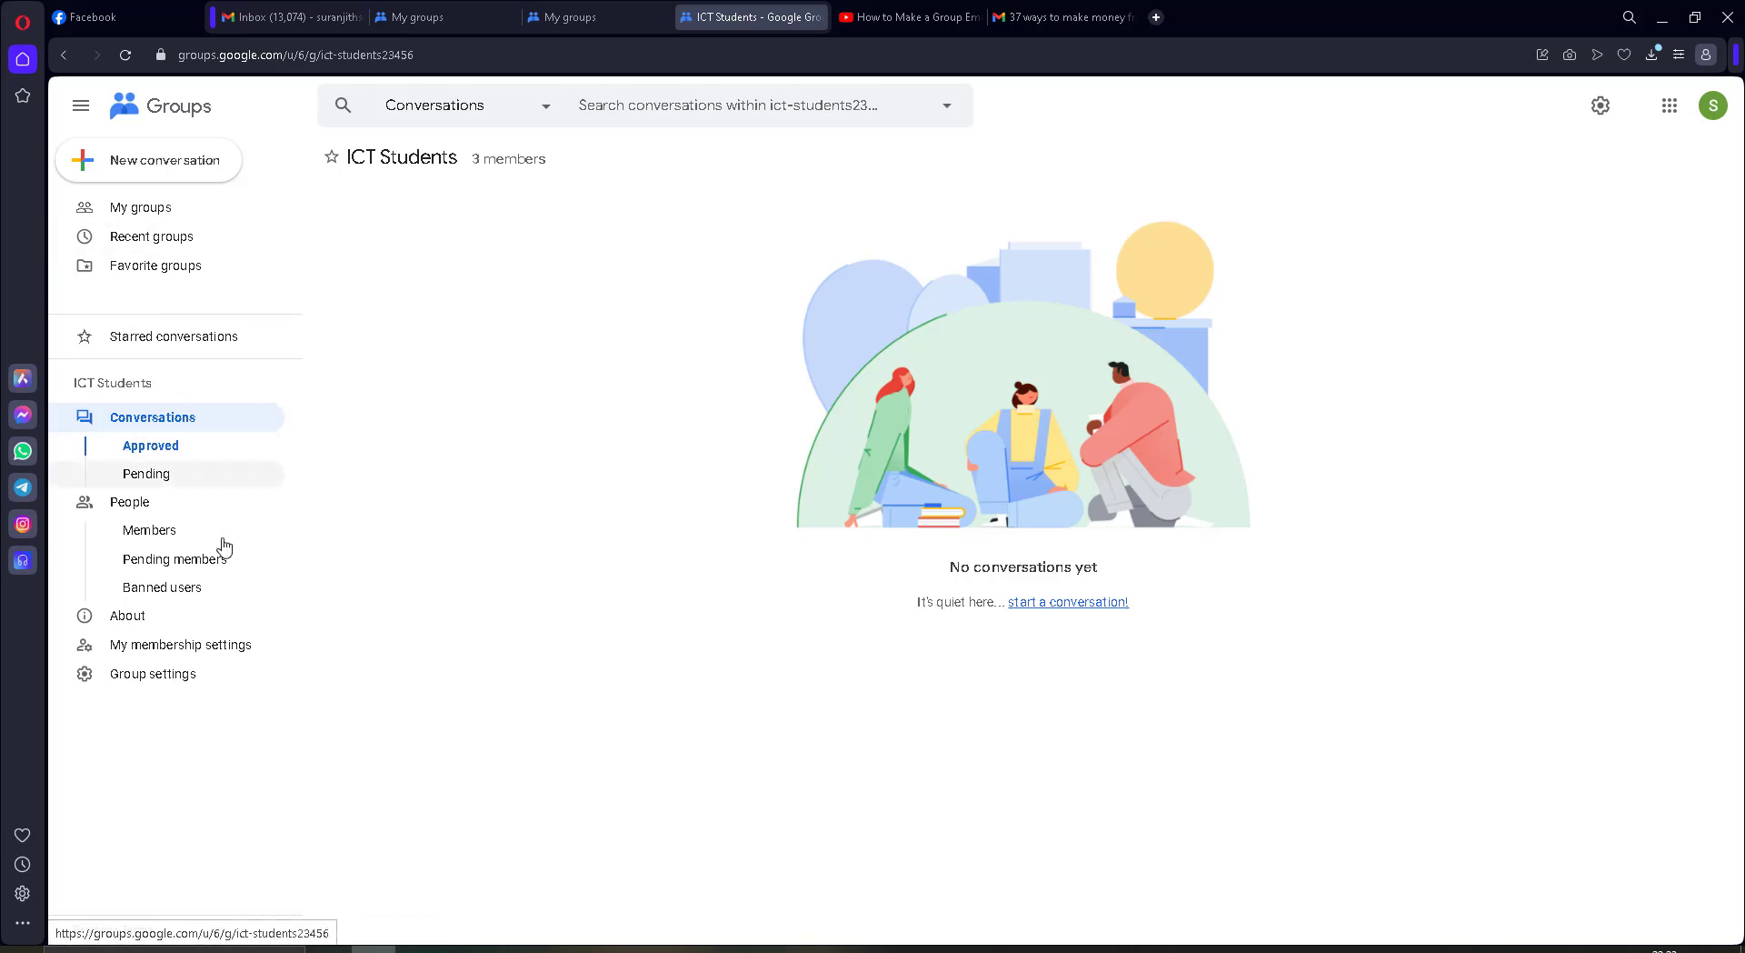
Step: Check the ICT Students member list, then begin a new conversation draft
{"action": "left_click", "coordinate": [160, 546]}
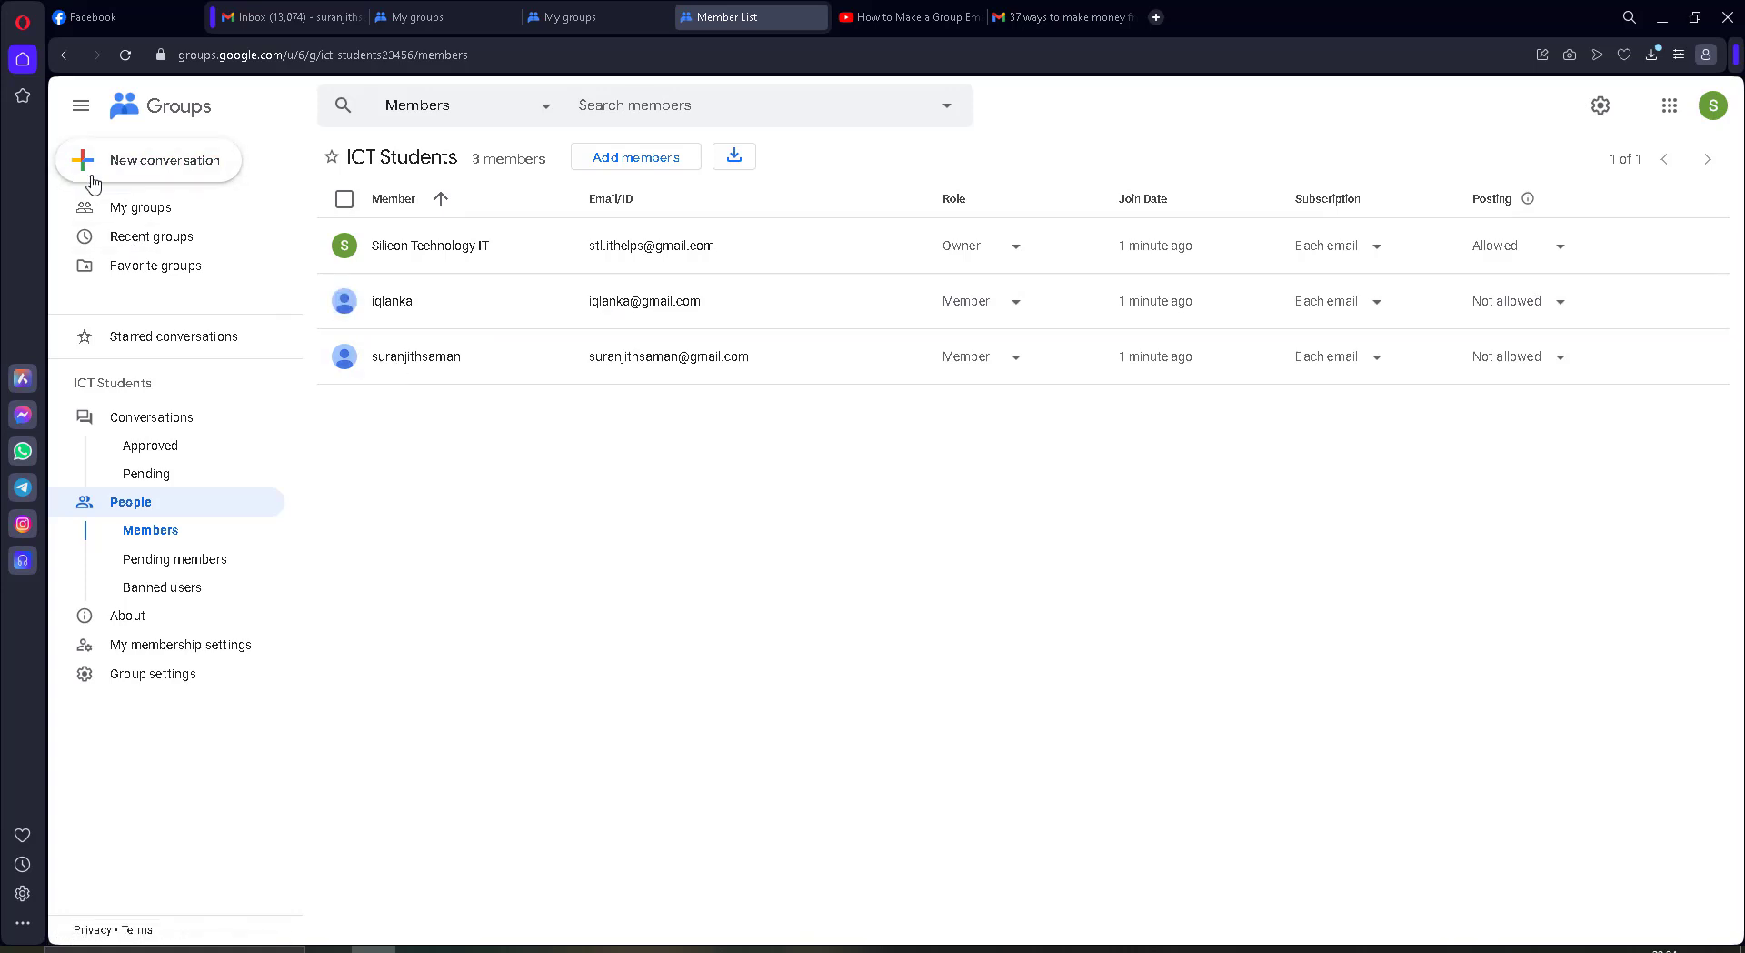
{"action": "left_click", "coordinate": [213, 170]}
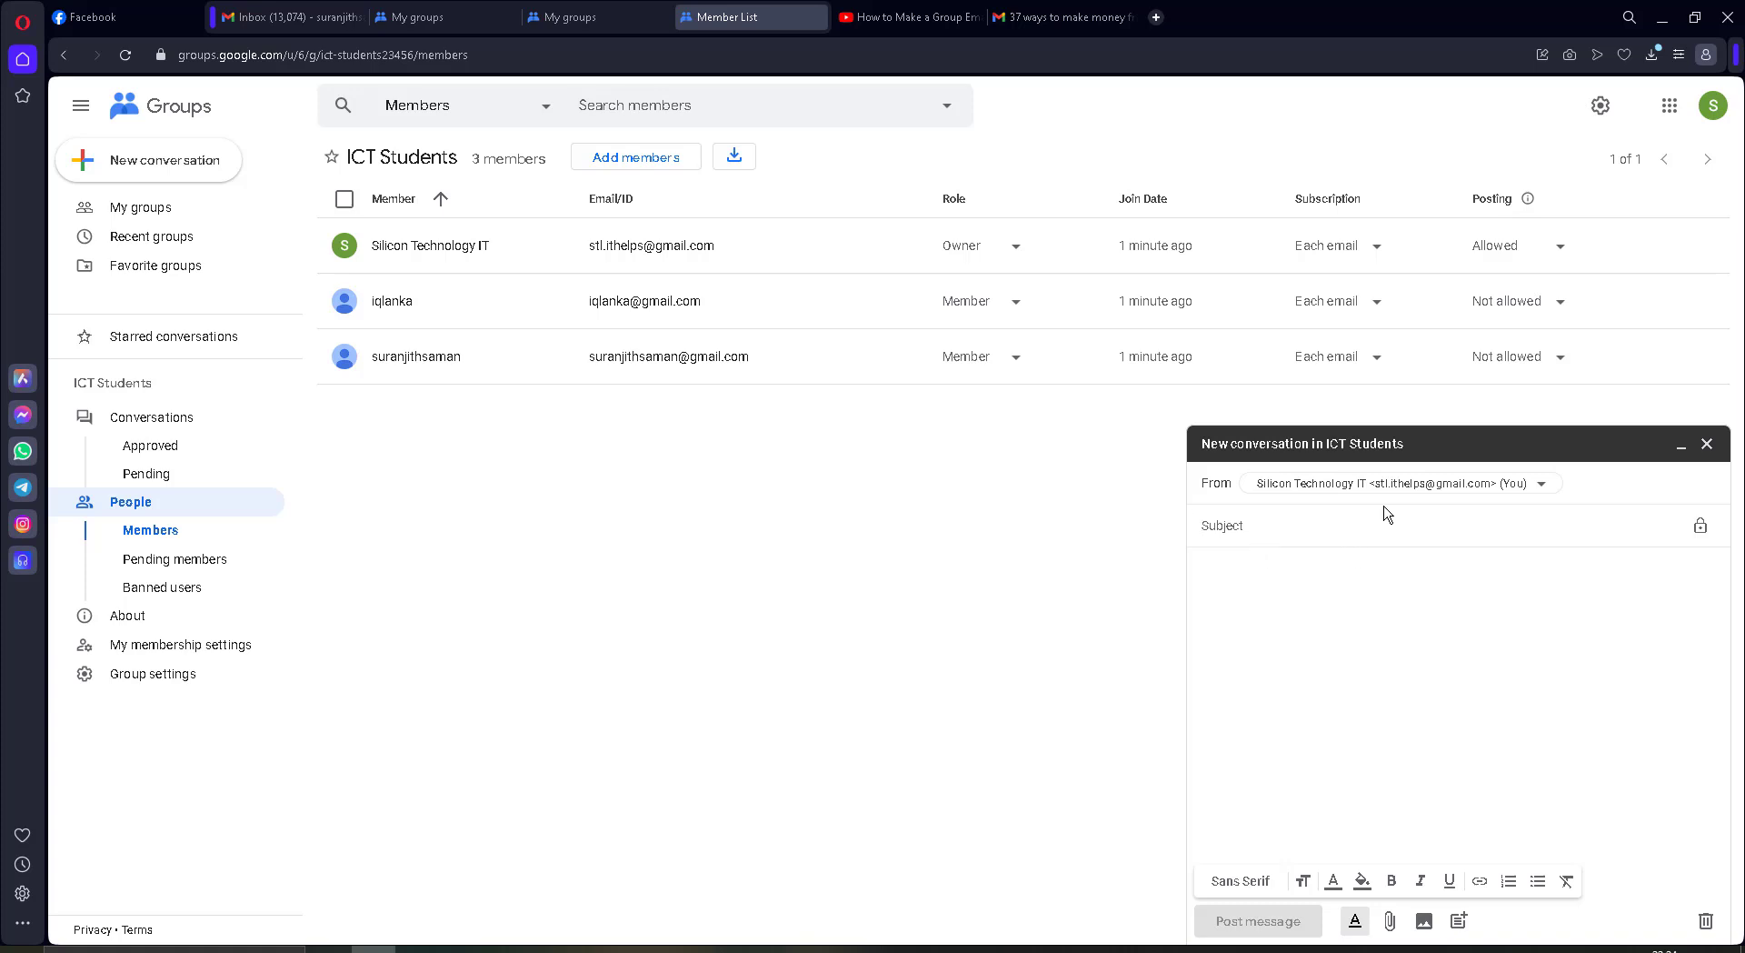
{"action": "left_click", "coordinate": [1541, 488]}
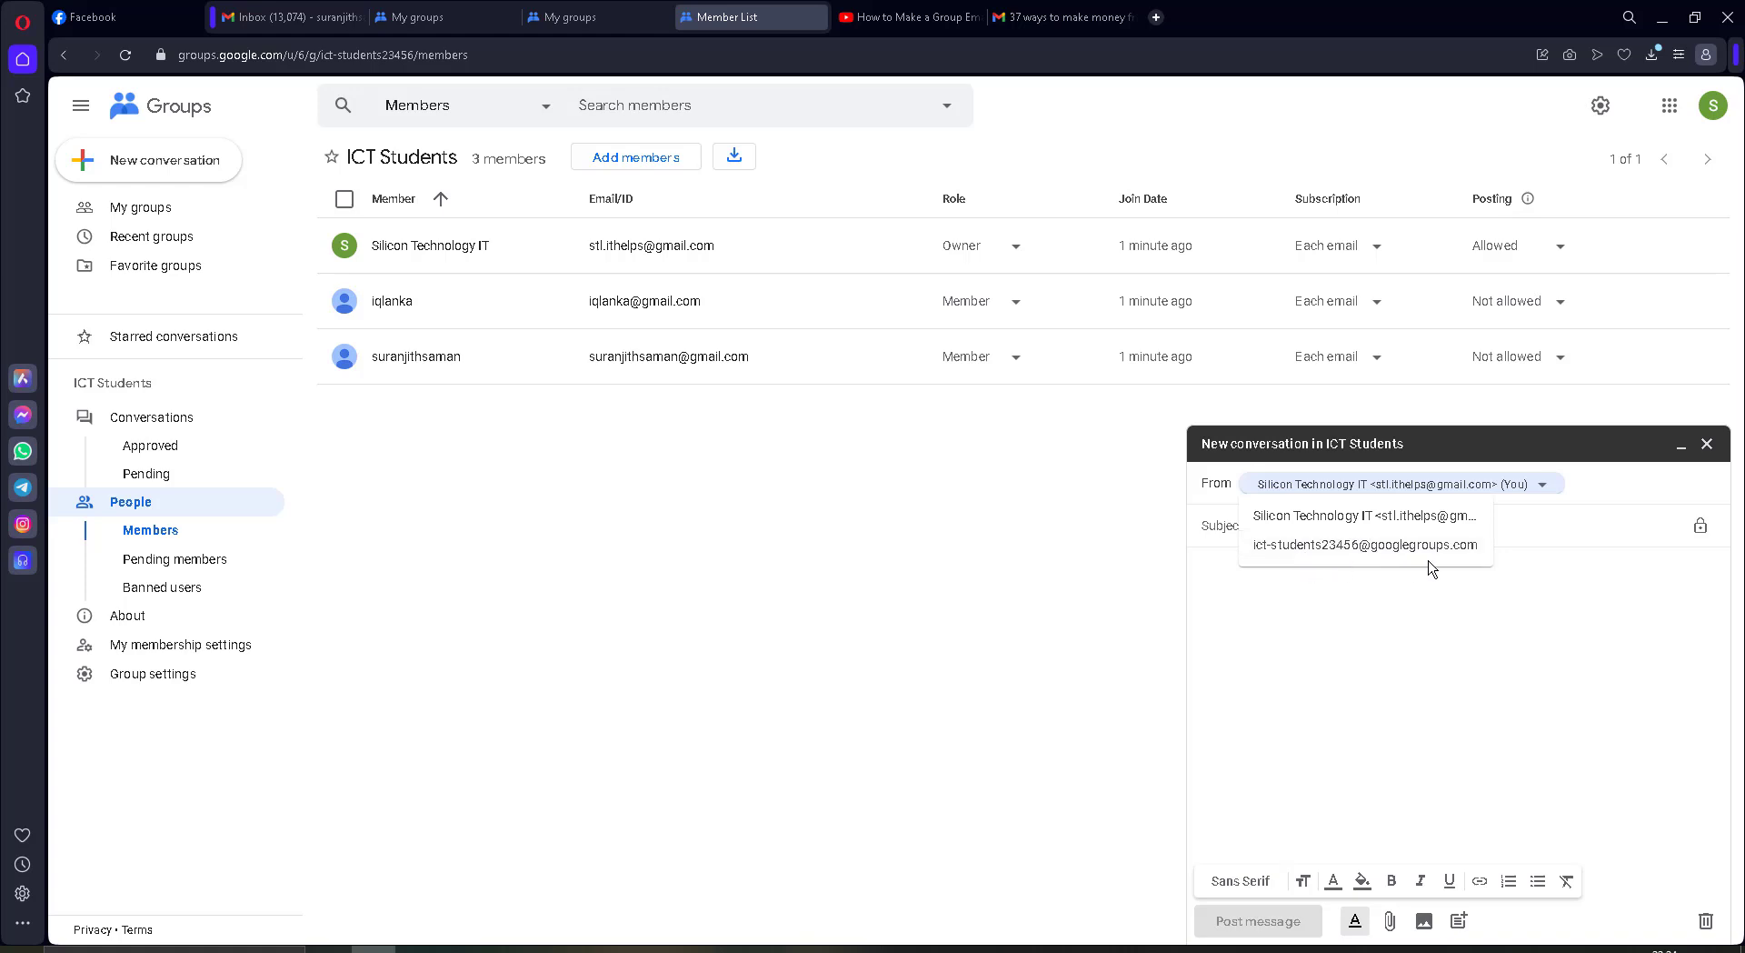
{"action": "left_click", "coordinate": [1297, 517]}
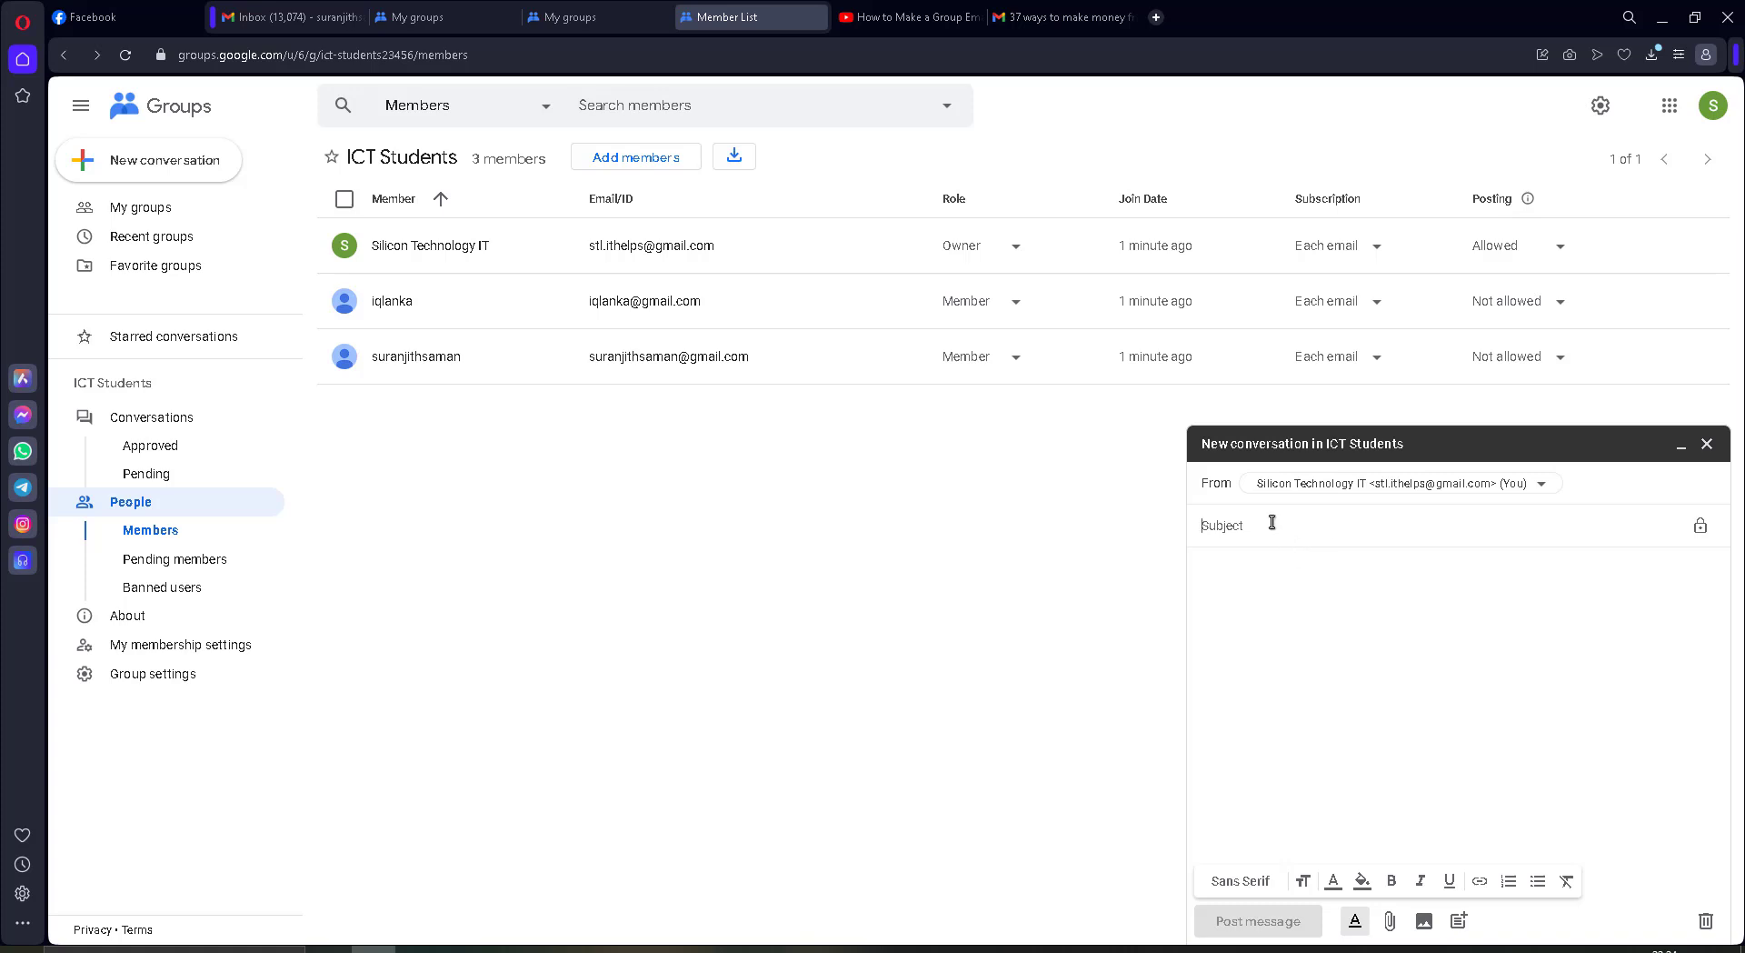
Step: Enter the subject 'Test email with unsubscribe link' and a two-line message body
{"action": "type", "text": "Test email with unsubcribe link"}
{"action": "left_click", "coordinate": [1270, 612]}
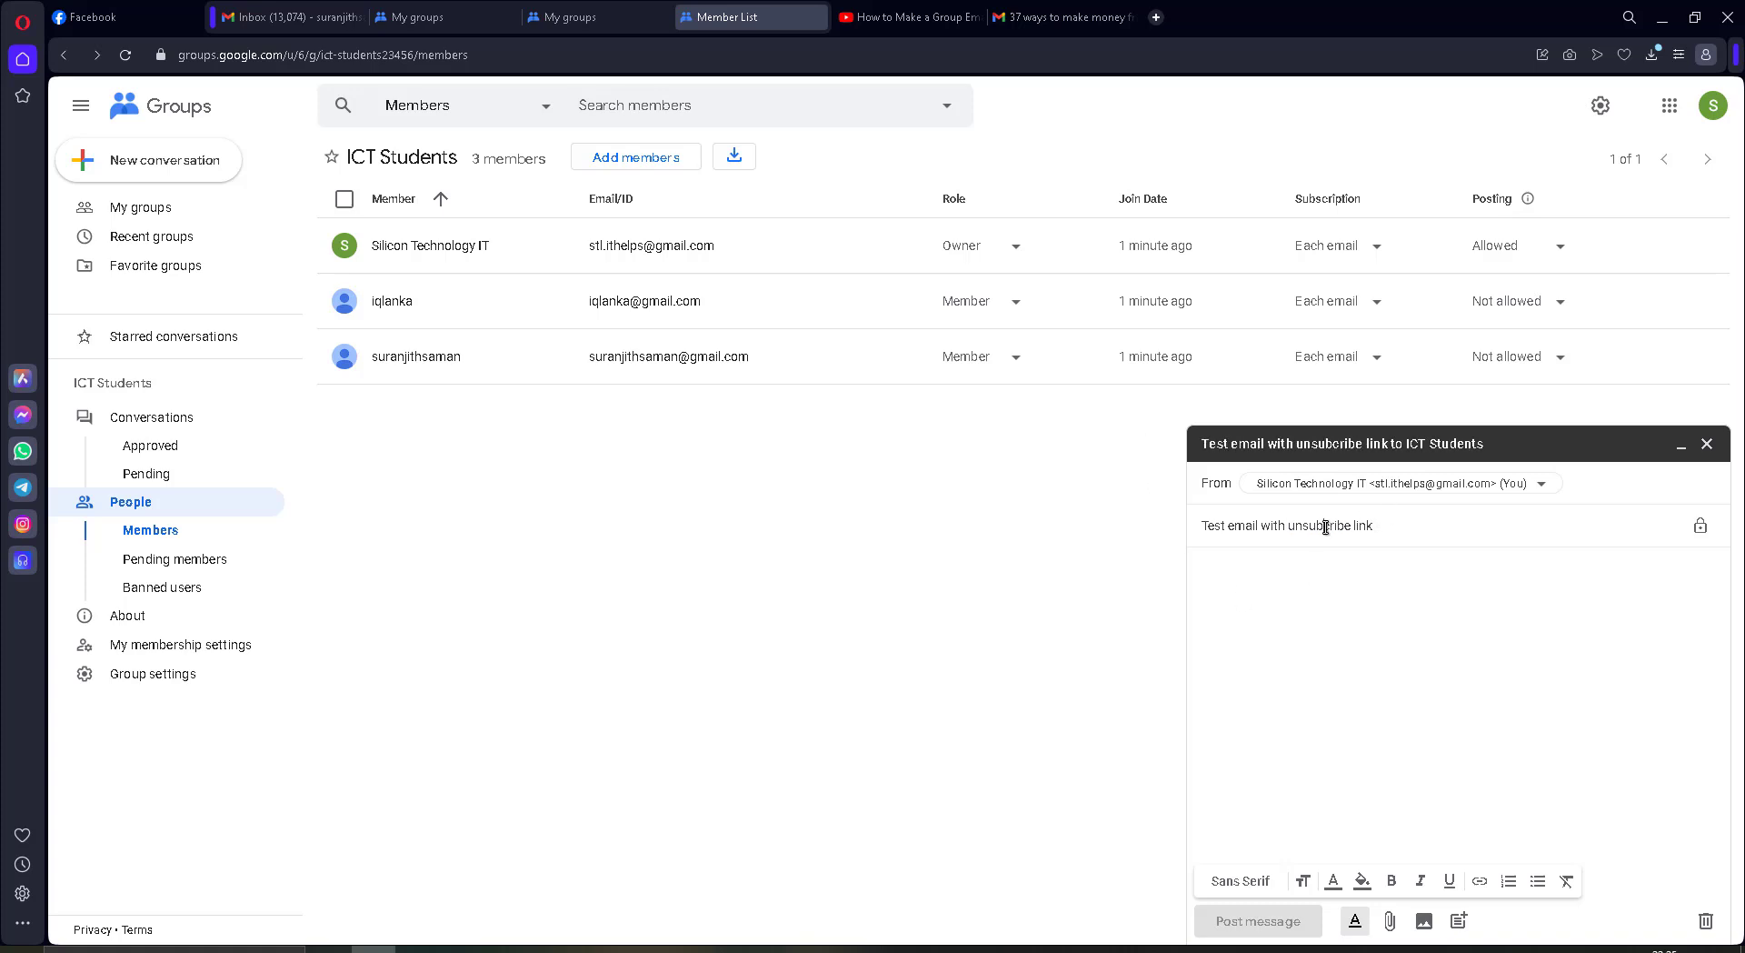
{"action": "right_click", "coordinate": [1325, 527]}
{"action": "left_click", "coordinate": [1278, 584]}
{"action": "type", "text": "Deom"}
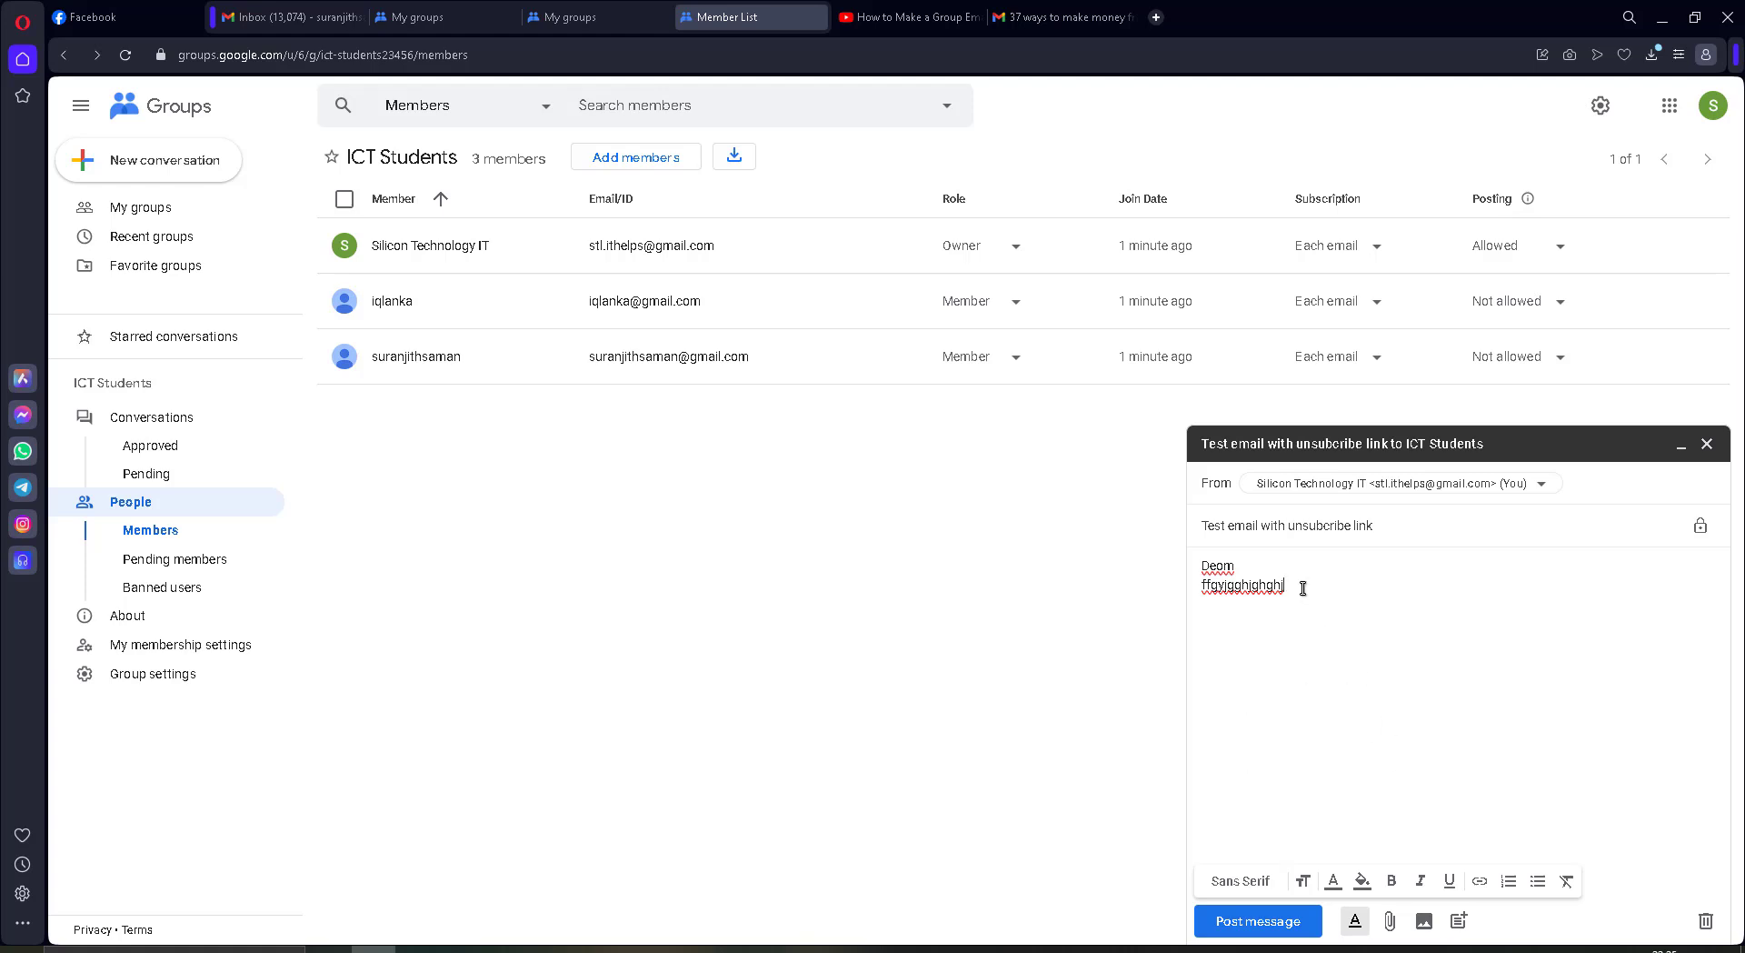
Step: Make both body lines bold and post the message to ICT Students
{"action": "left_click_drag", "start_coordinate": [1303, 585], "coordinate": [1179, 562]}
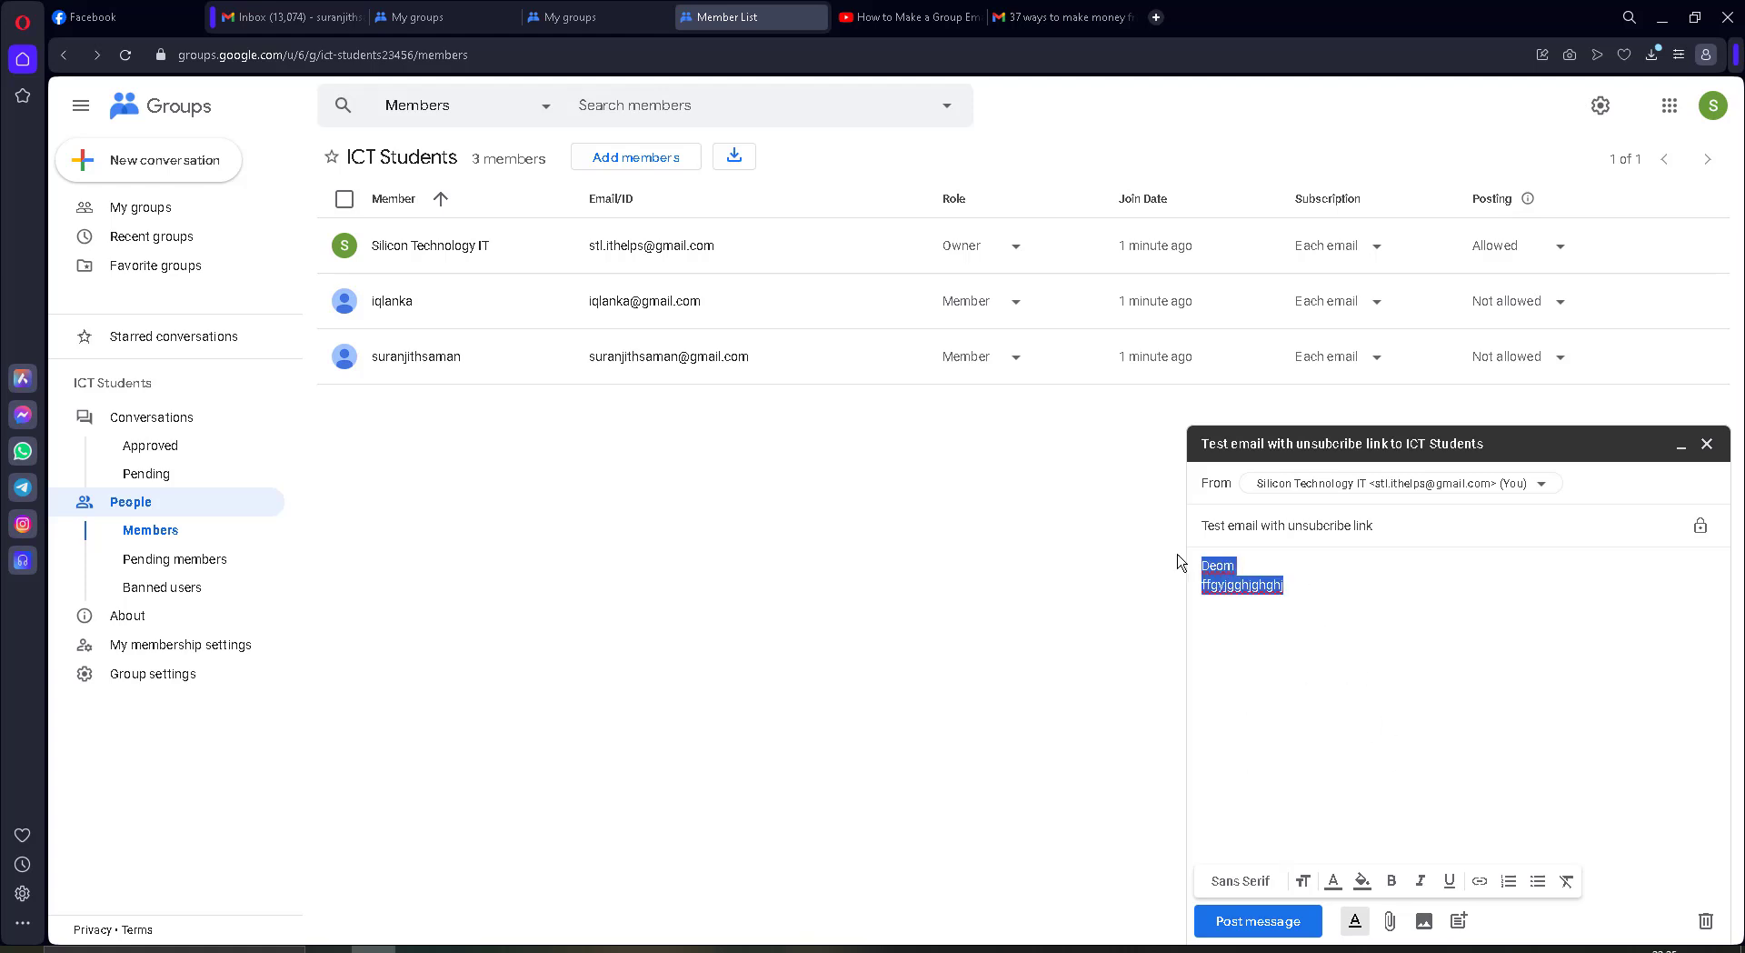
{"action": "left_click", "coordinate": [1393, 883]}
{"action": "left_click", "coordinate": [1297, 643]}
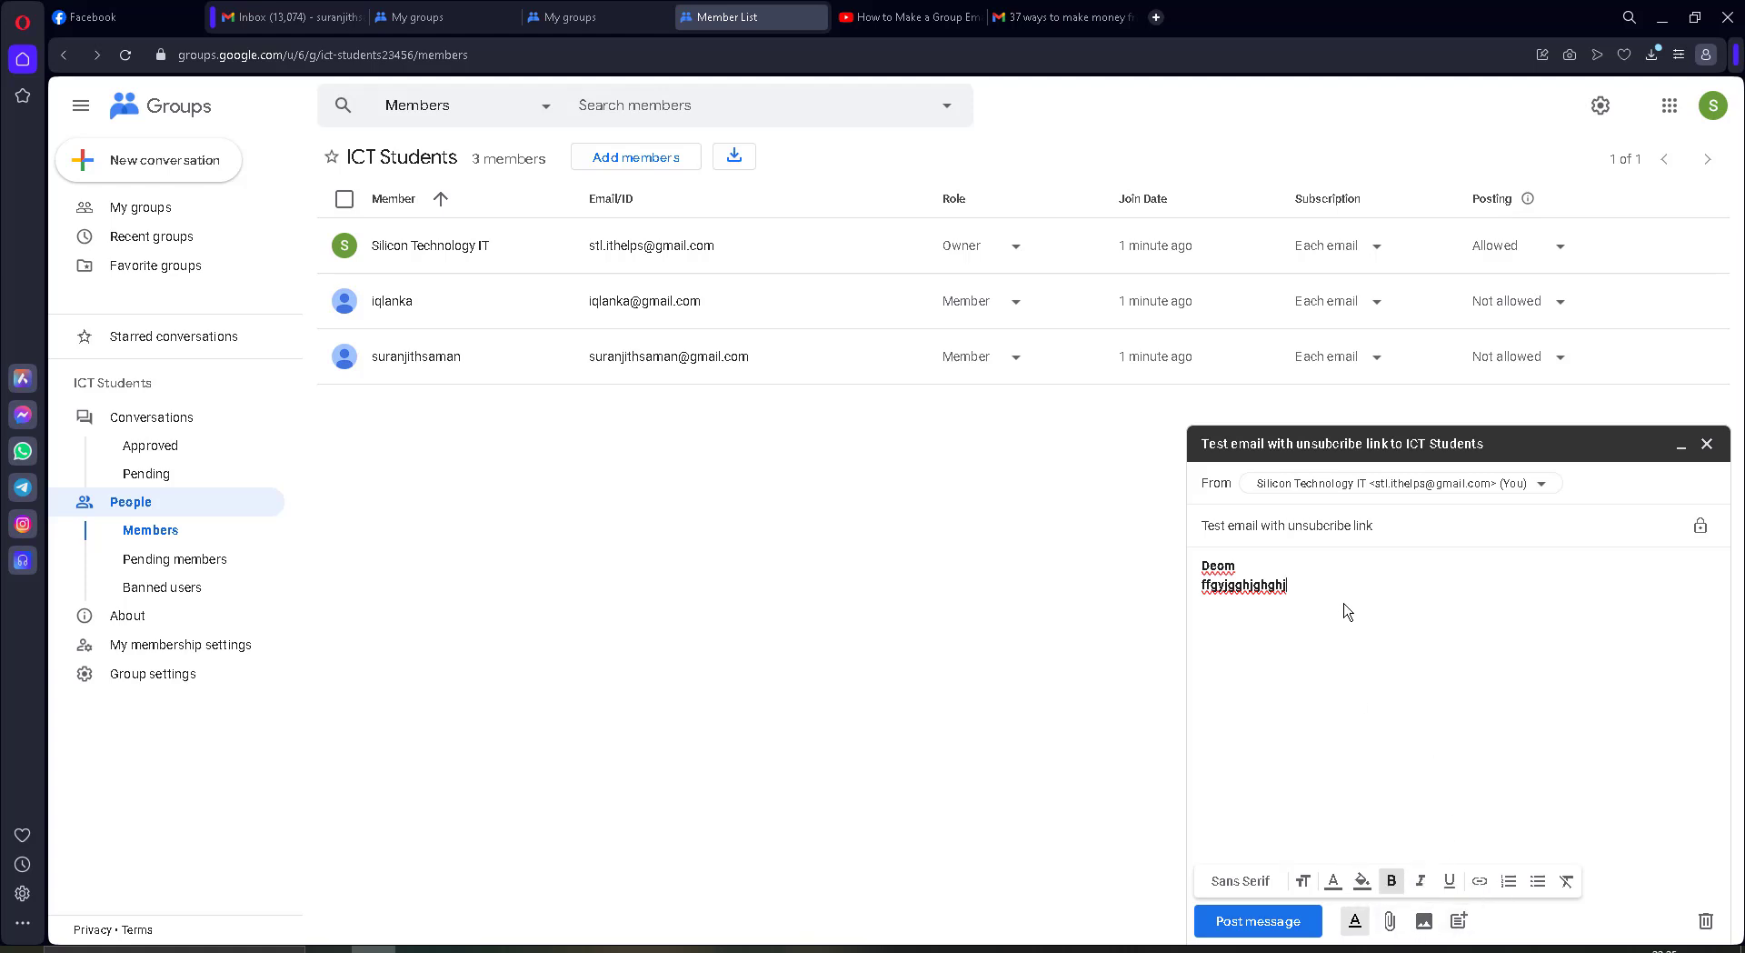
{"action": "left_click", "coordinate": [1275, 922]}
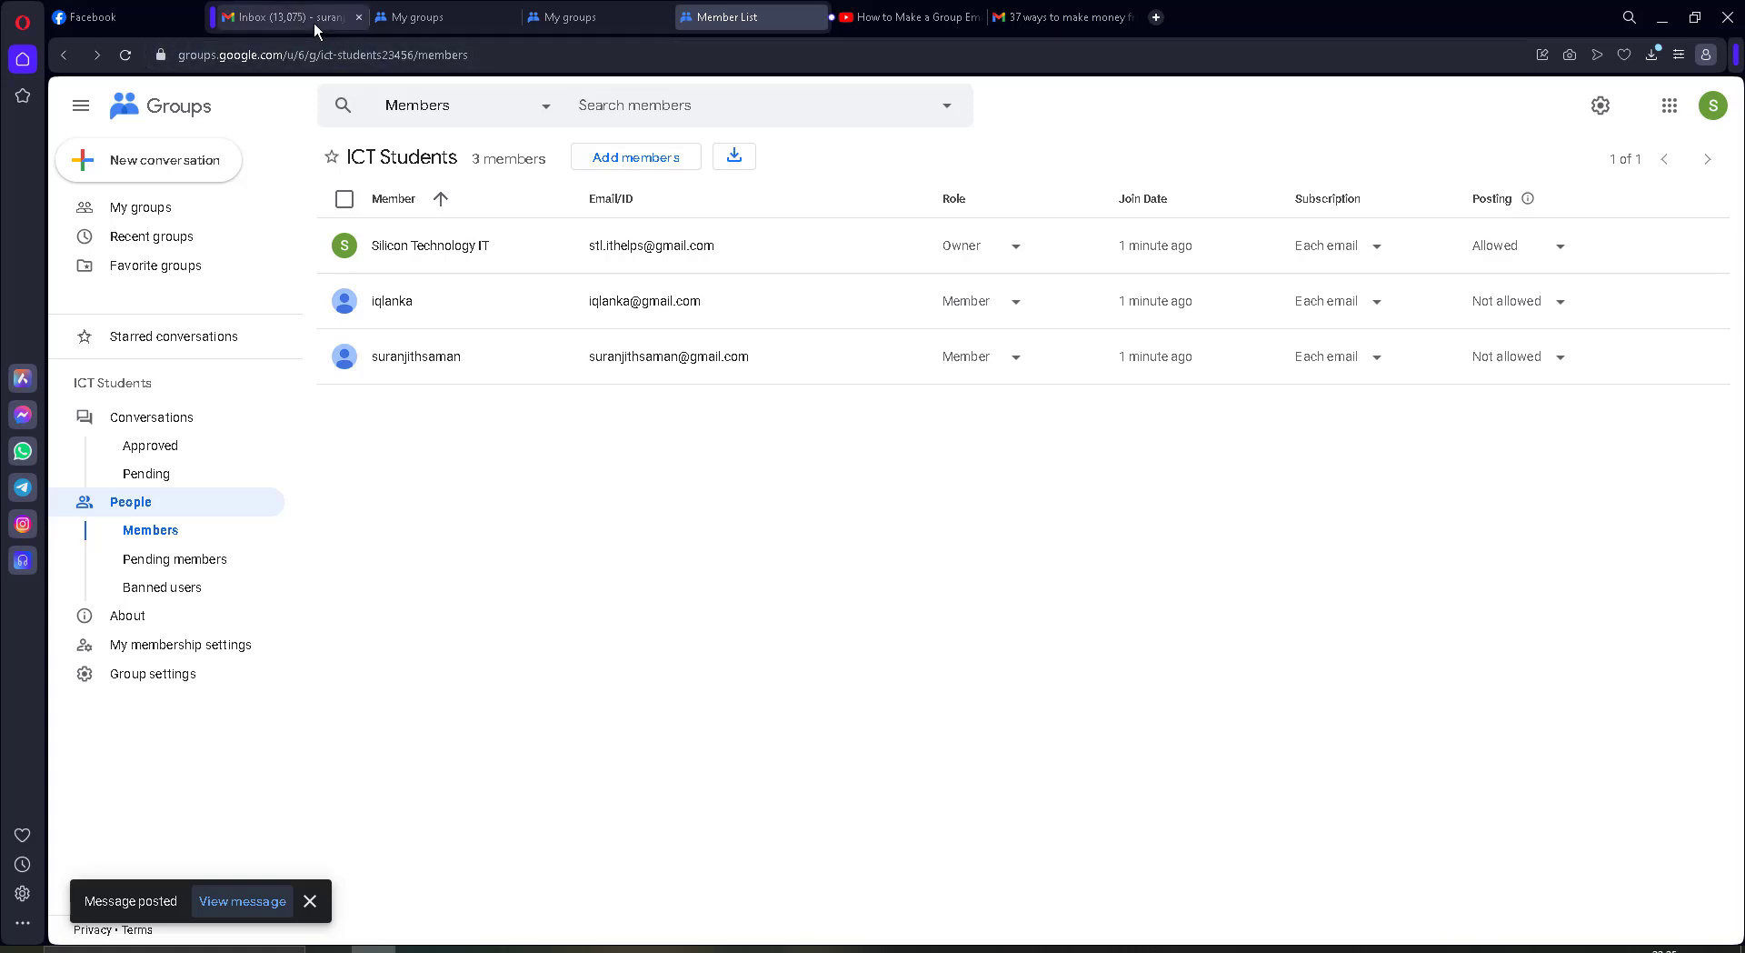
Step: Switch to the Gmail inbox showing the group's new test post
{"action": "mouse_move", "coordinate": [314, 24]}
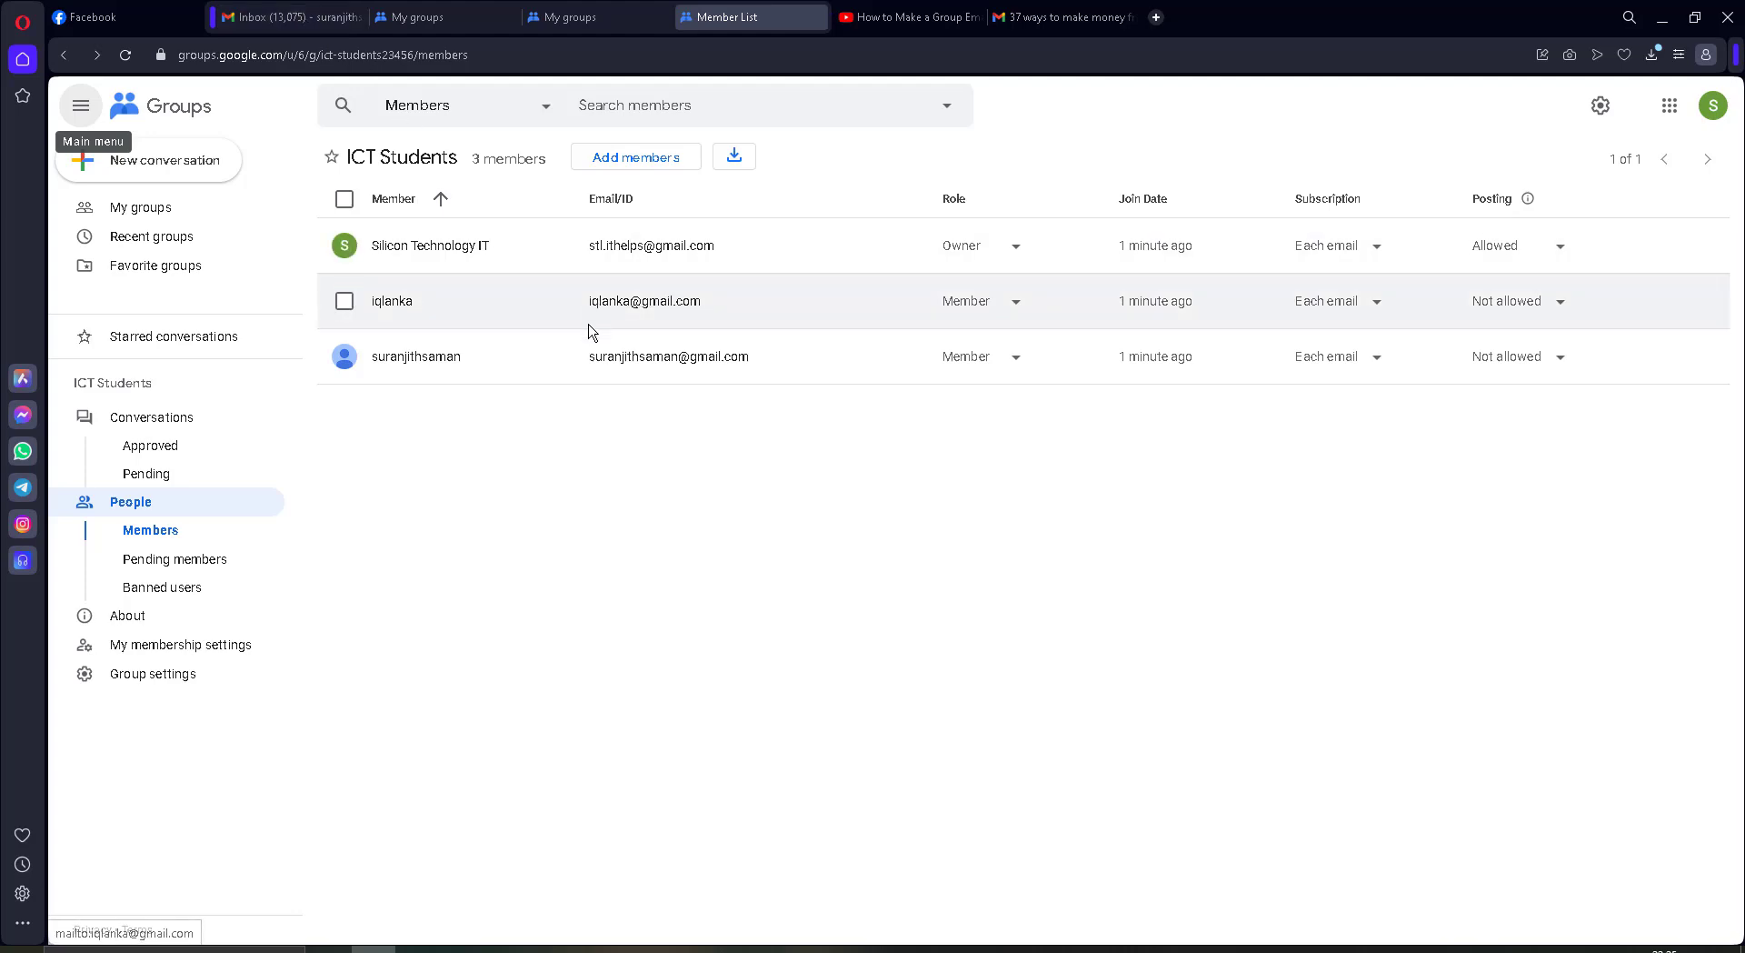
{"action": "left_click", "coordinate": [276, 12]}
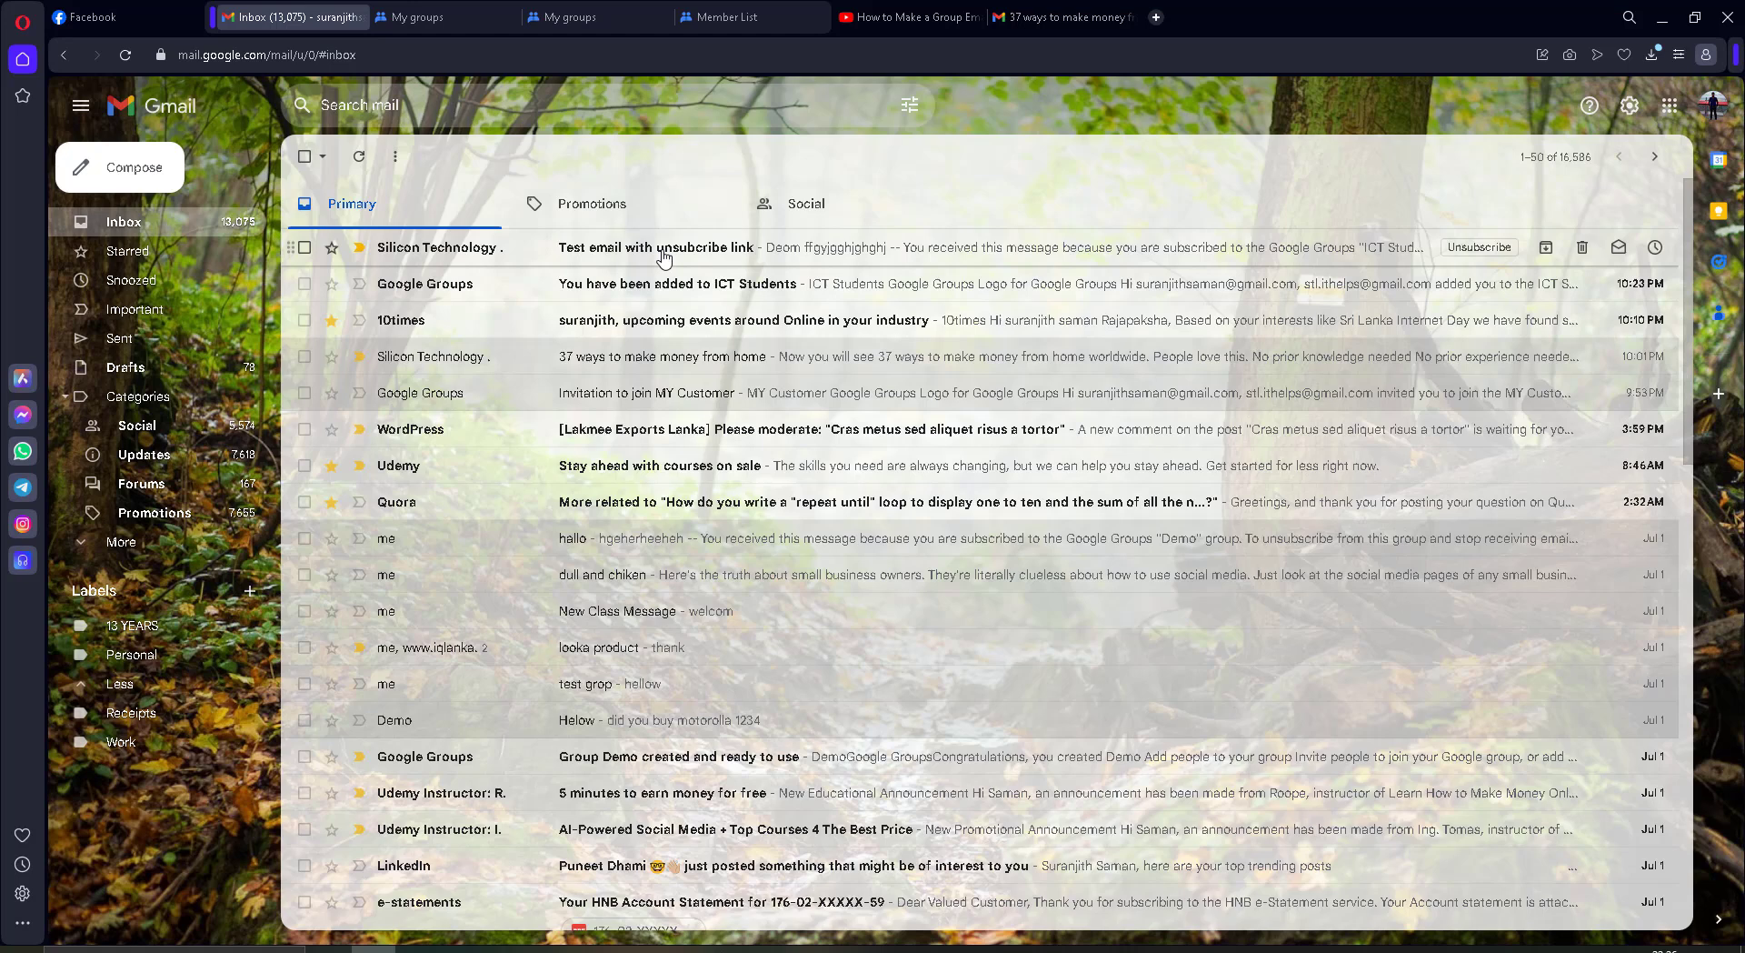
Step: Open the 'Test email with unsubscribe link' message from ICT Students
{"action": "left_click", "coordinate": [663, 258]}
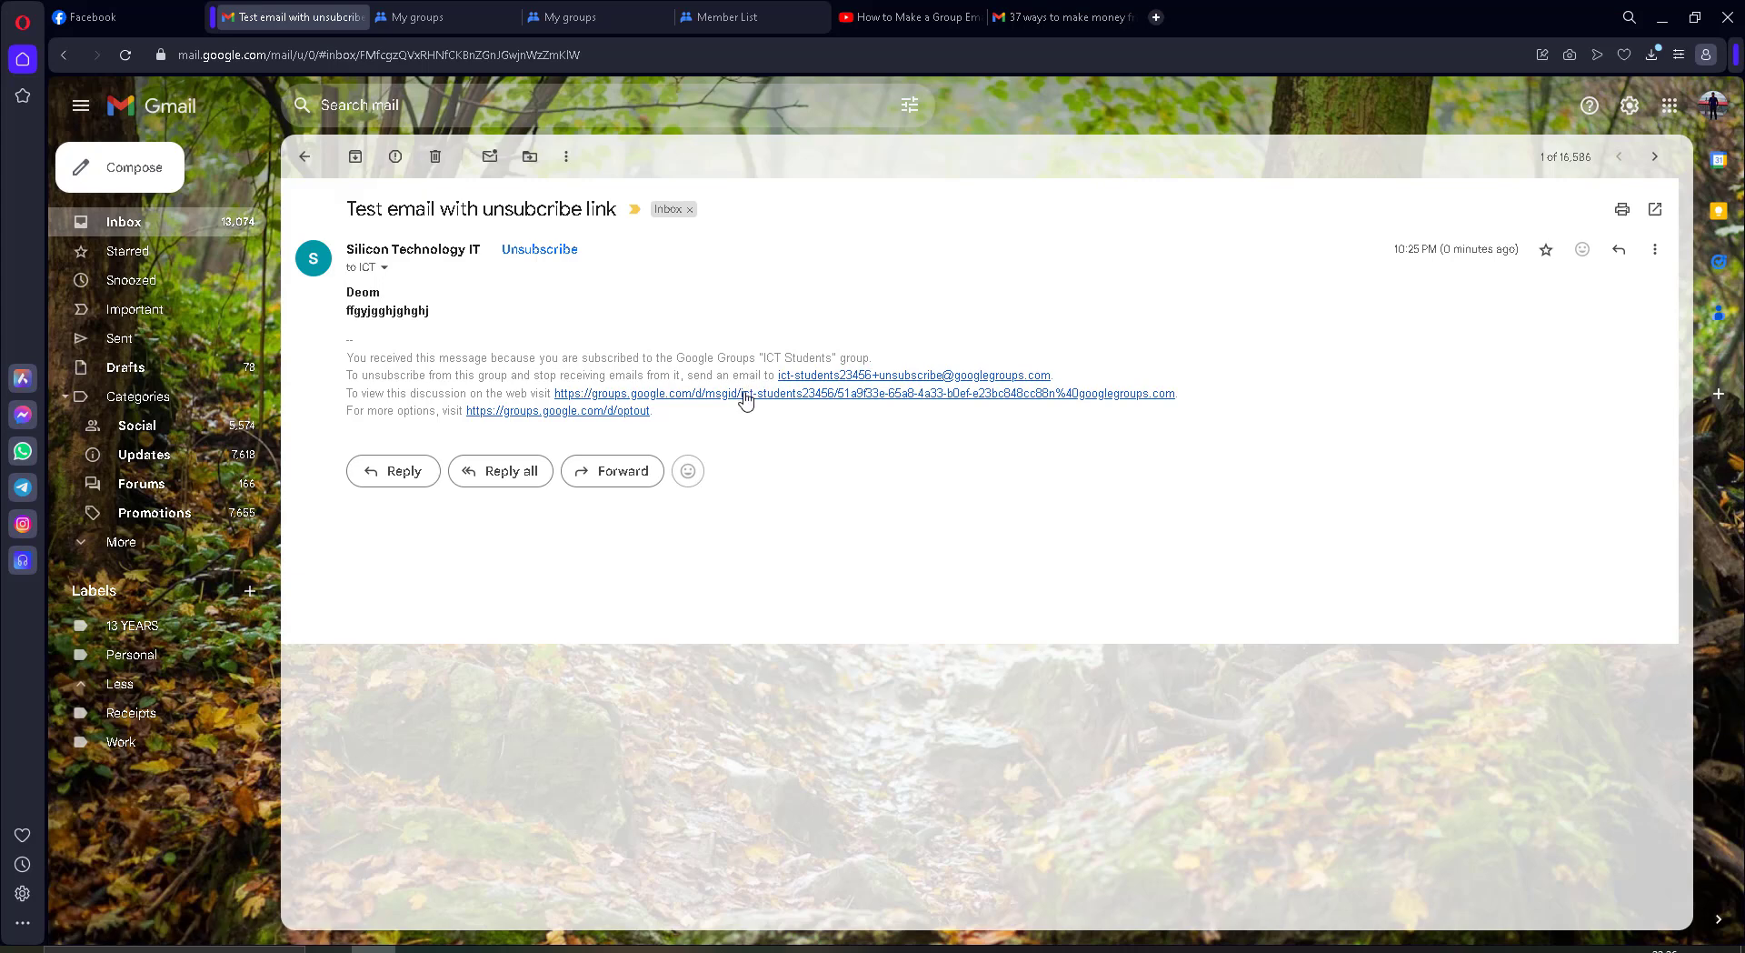
Step: Send an email to the group's unsubscribe address, then return to the member list
{"action": "key", "text": "c"}
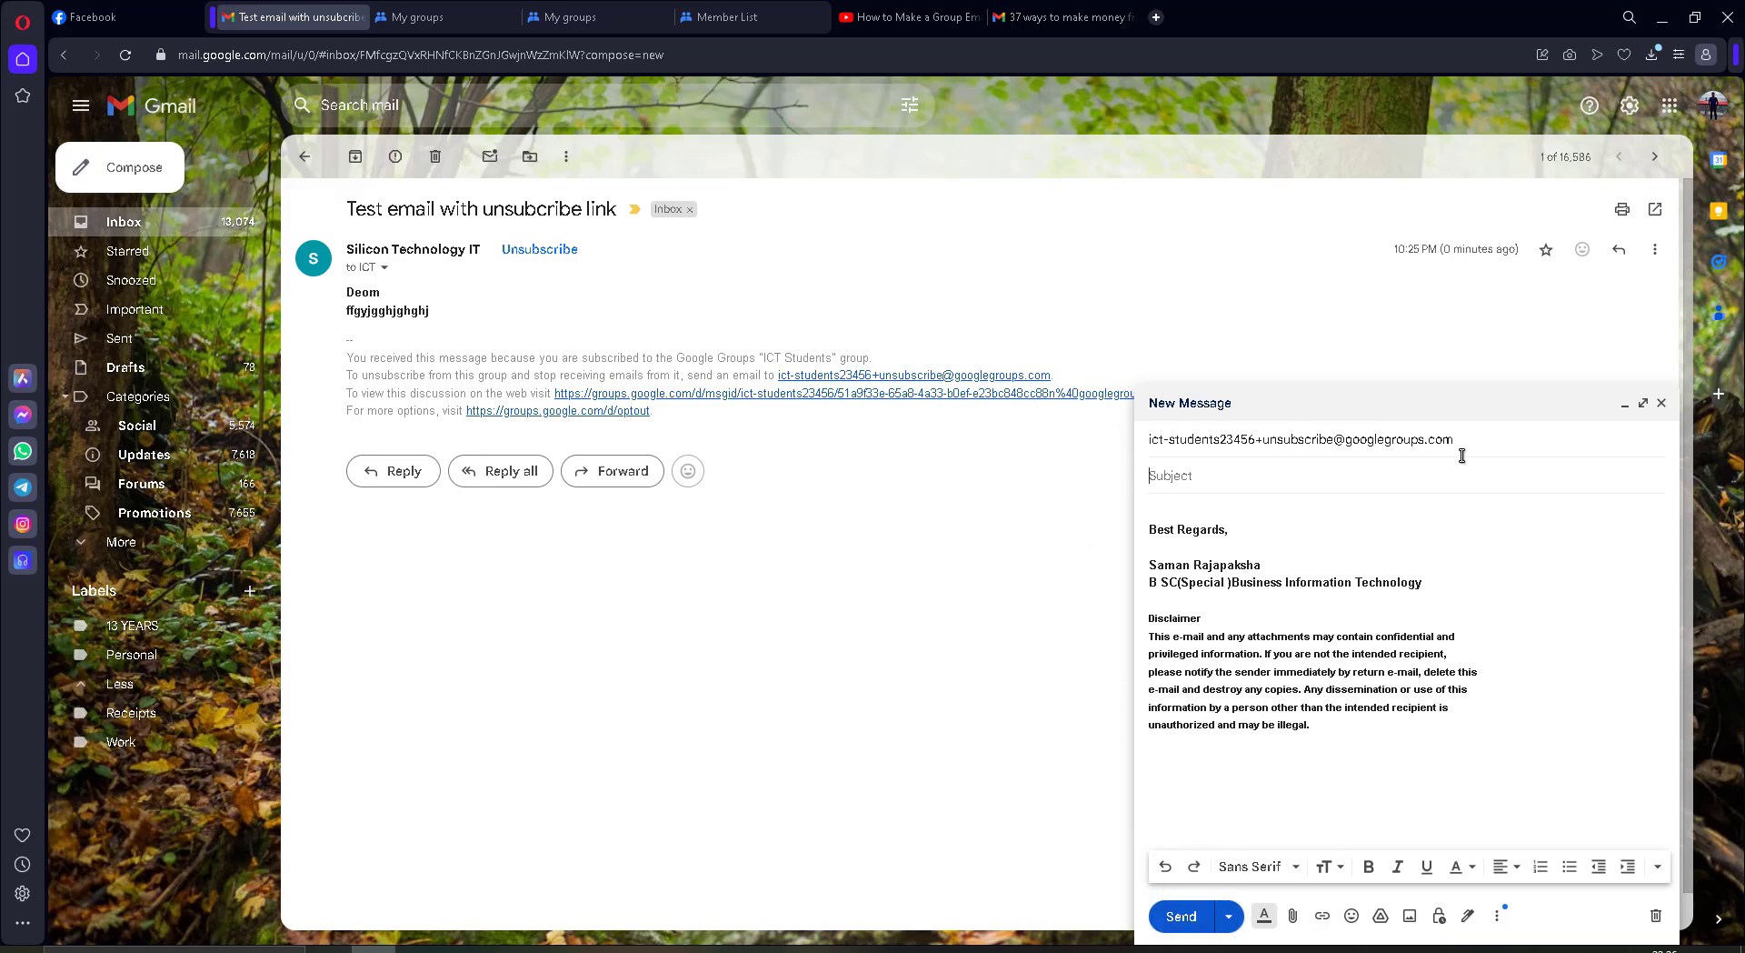
{"action": "left_click", "coordinate": [1205, 920]}
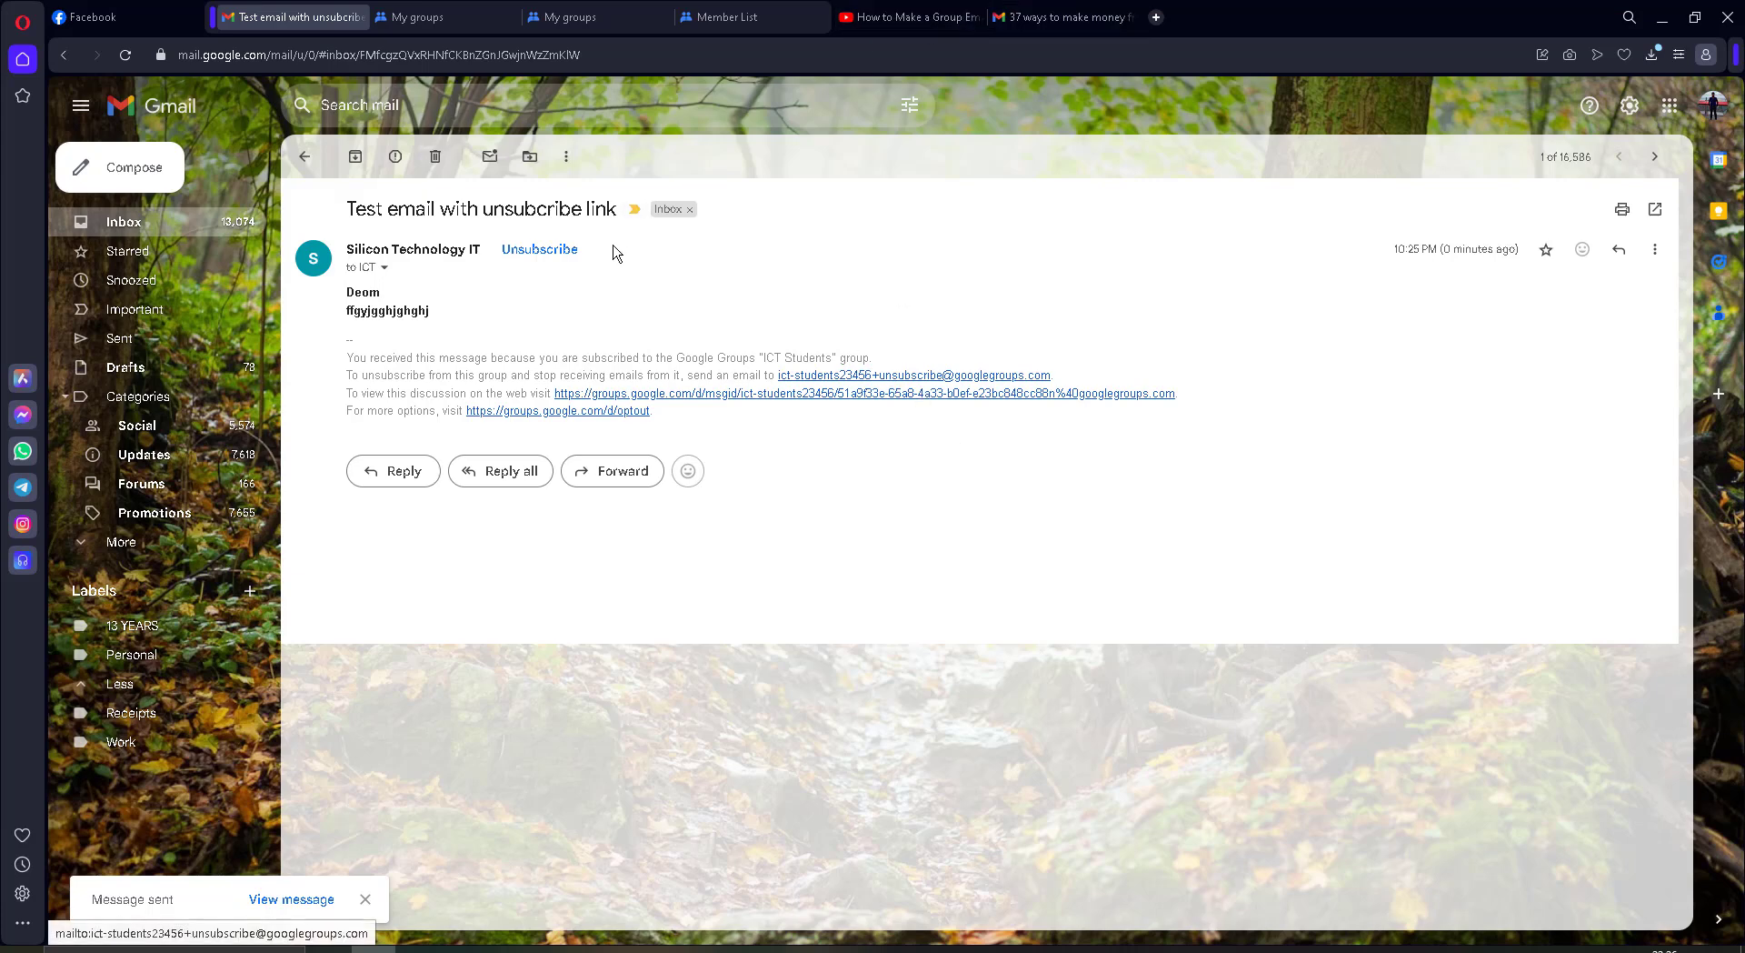
{"action": "left_click", "coordinate": [718, 16]}
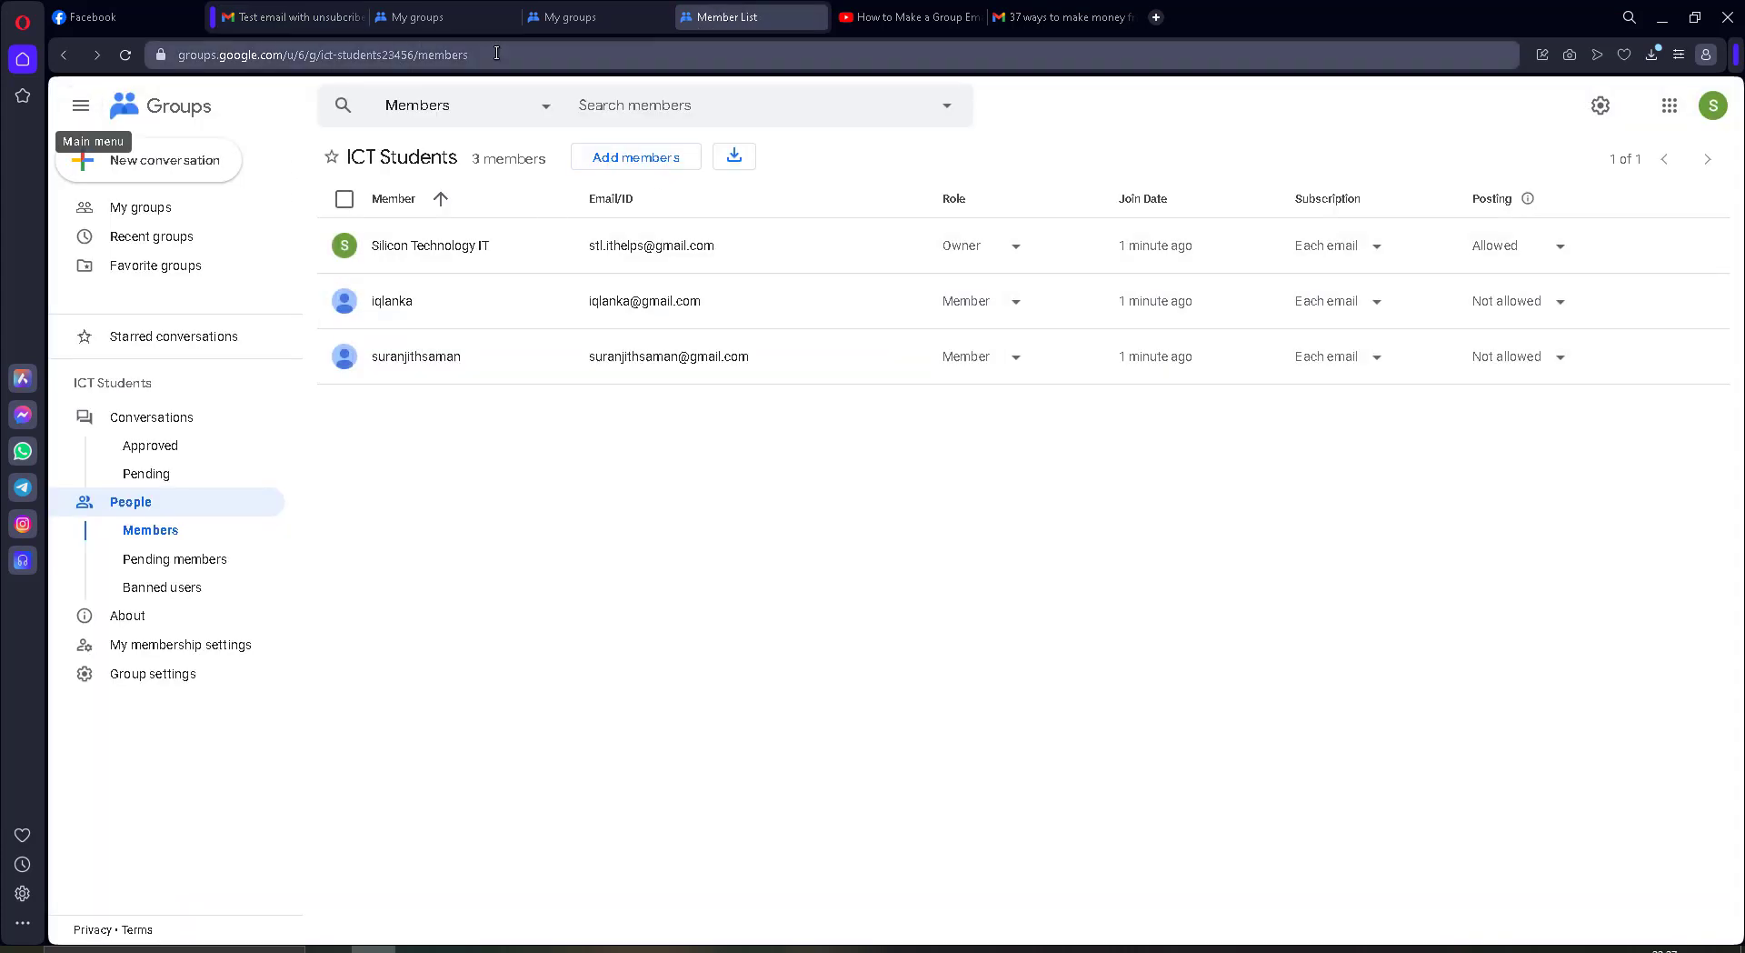
Step: Reload the ICT Students member list, check the test email, and confirm the count shows 2 members
{"action": "key", "text": "F5"}
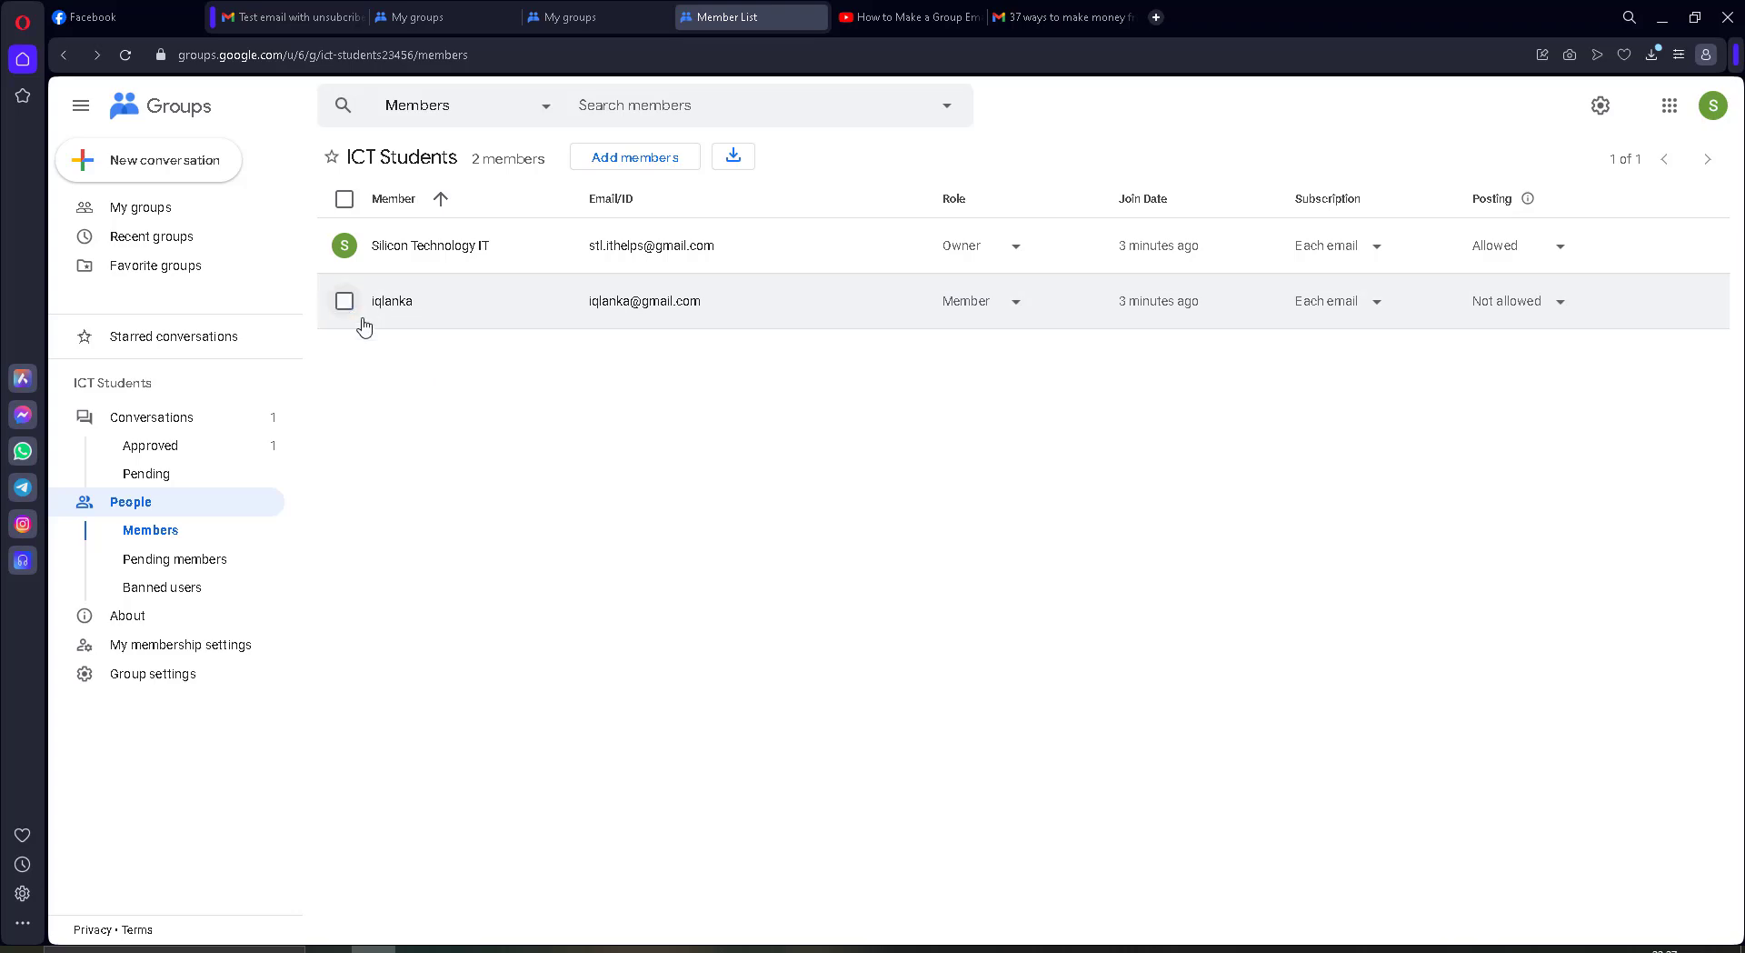
{"action": "left_click", "coordinate": [291, 16]}
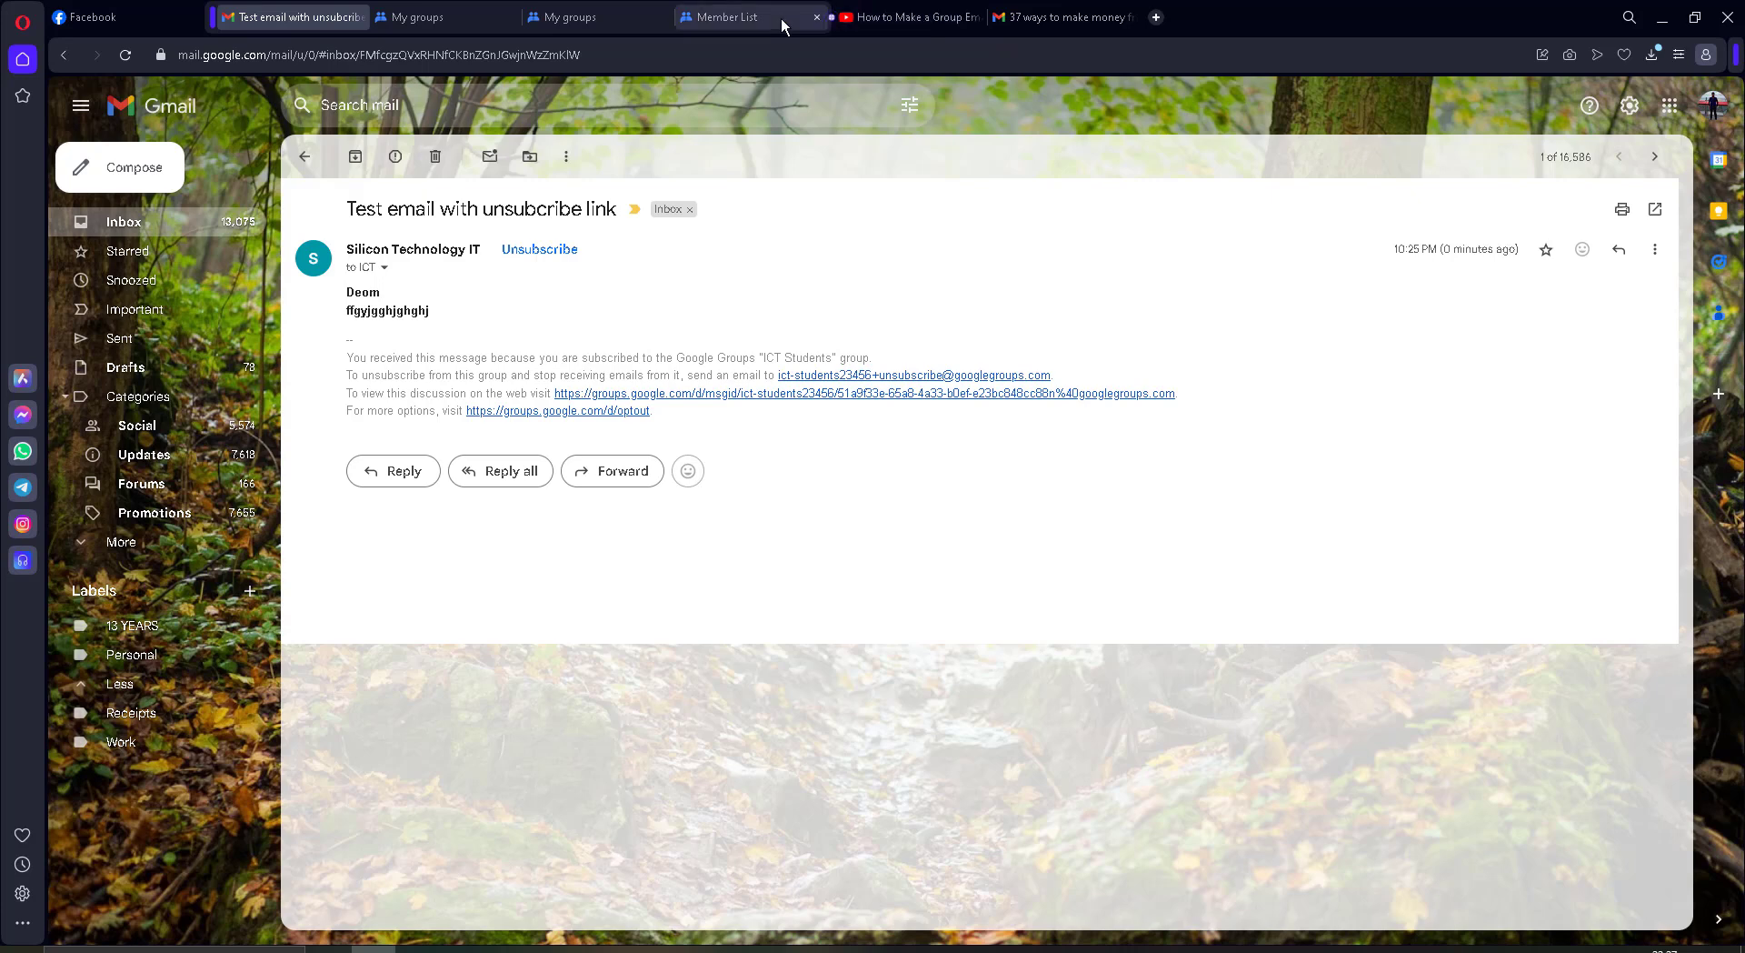
{"action": "left_click", "coordinate": [1030, 13]}
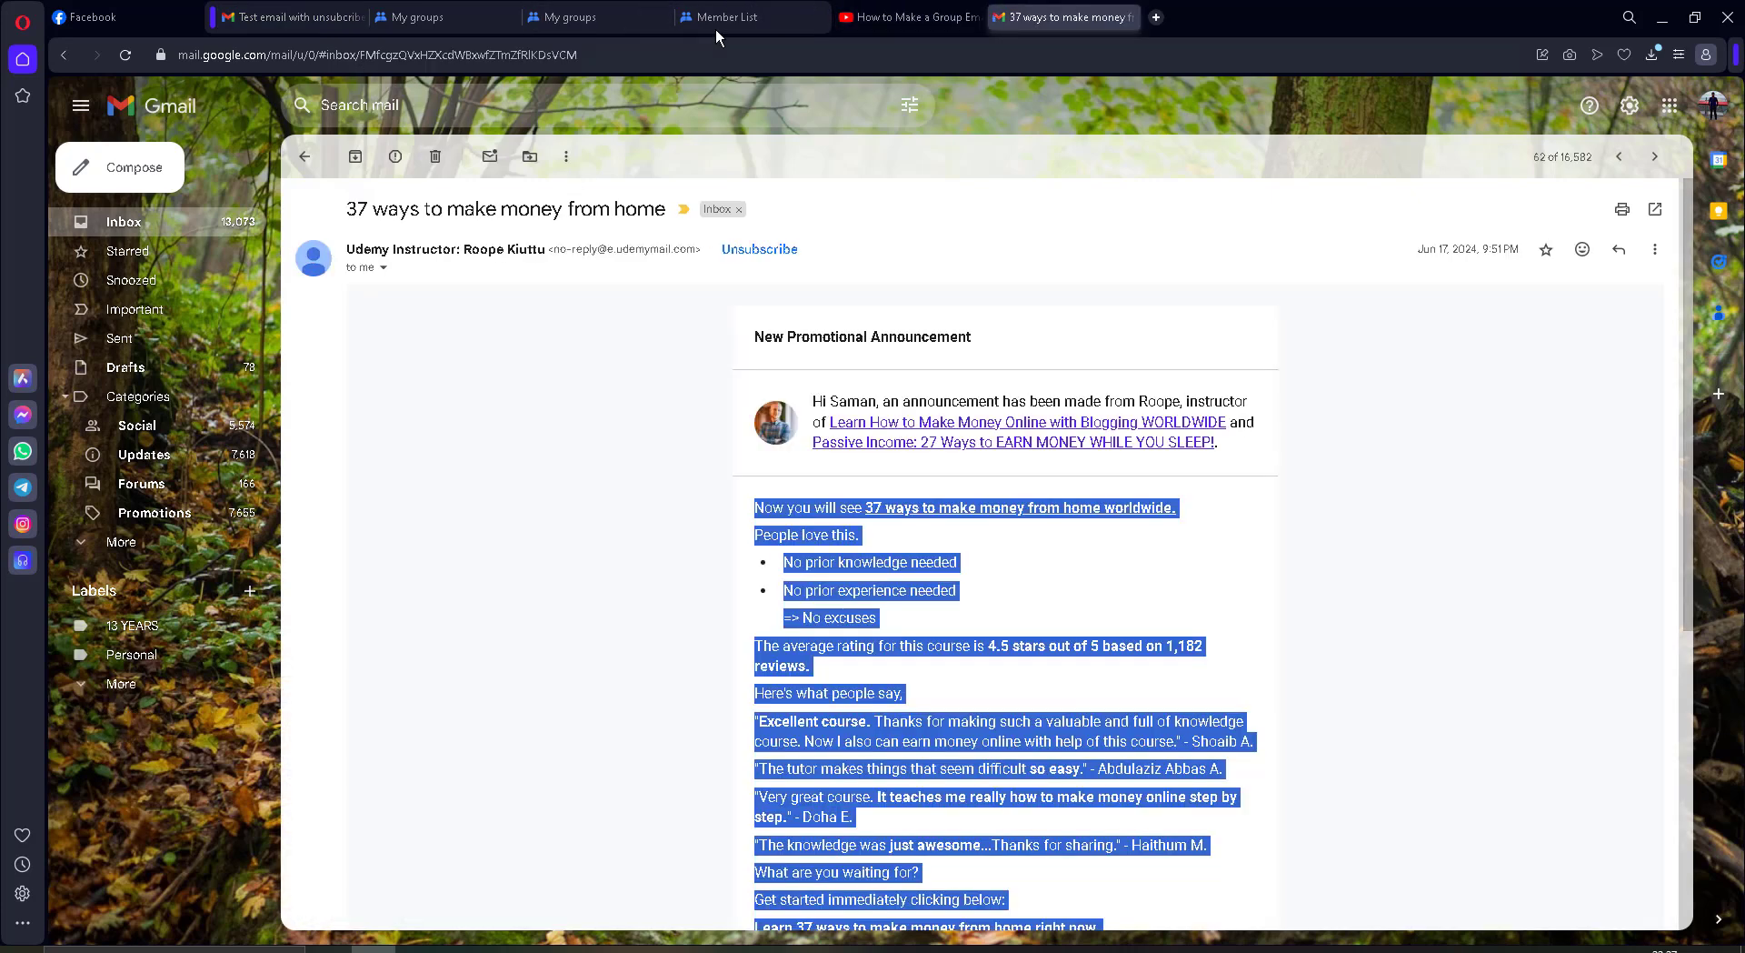
{"action": "left_click", "coordinate": [769, 17]}
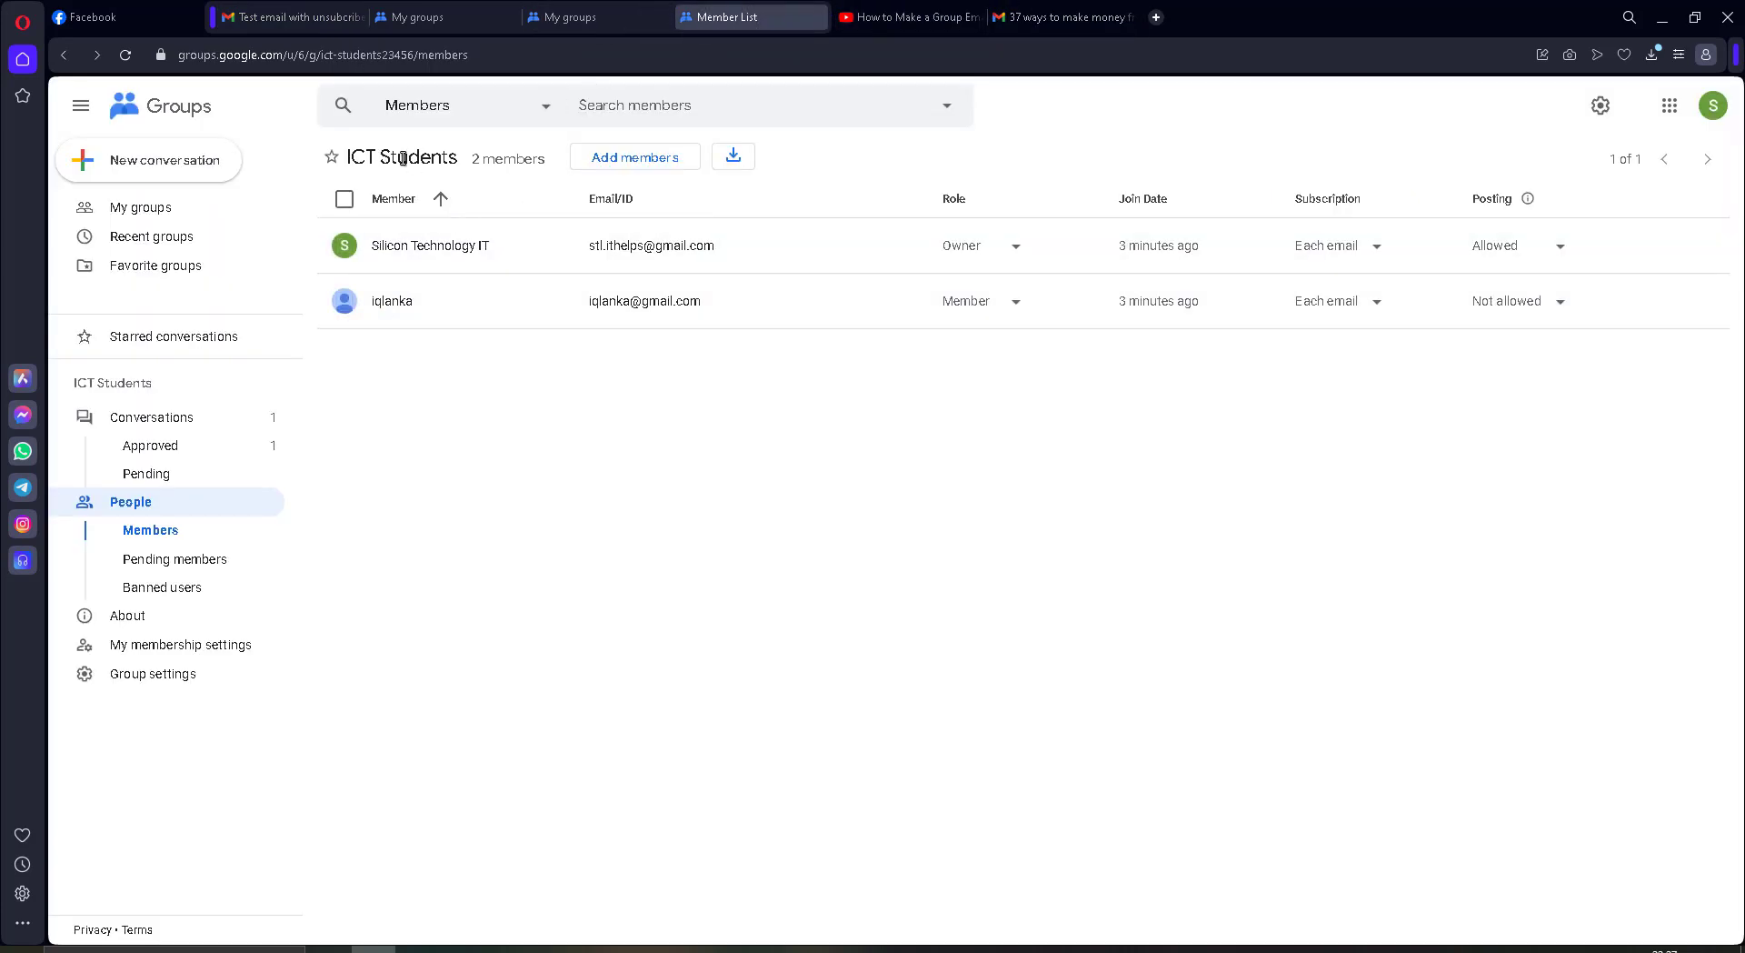